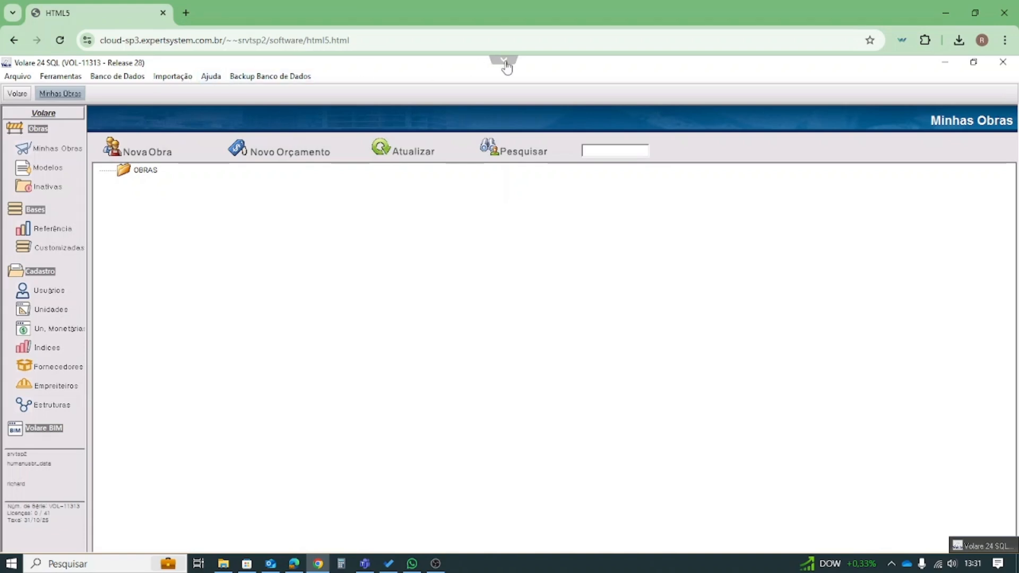
Switch the remote session to full-screen display and back to the browser view, and collapse the session toolbar
{"action": "left_click", "coordinate": [504, 60]}
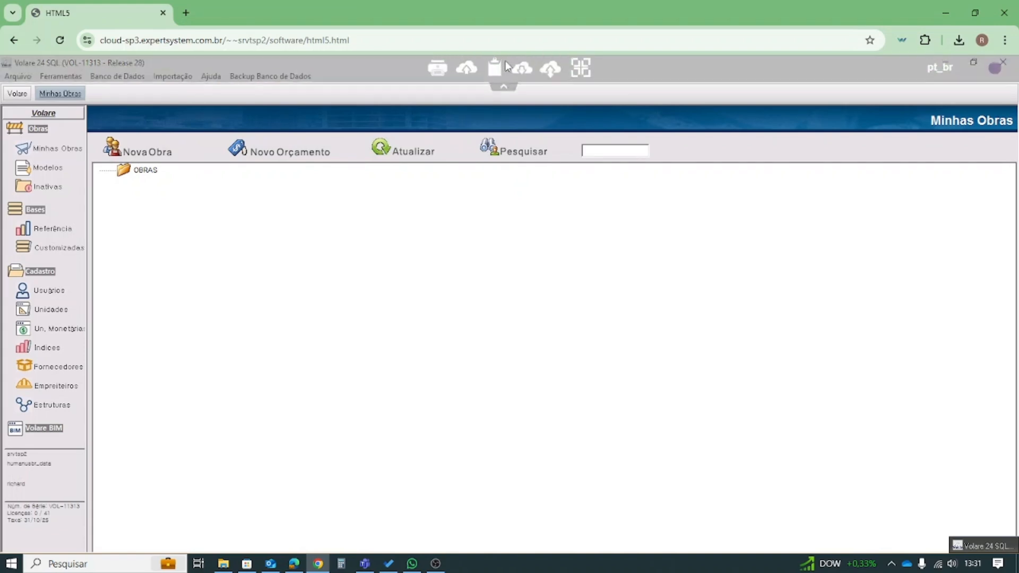
{"action": "left_click", "coordinate": [582, 70]}
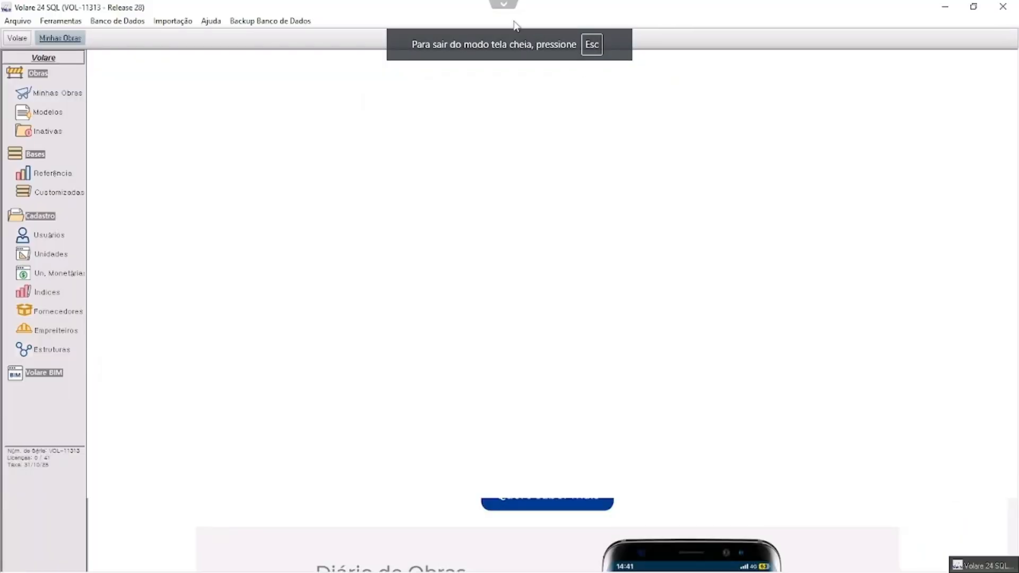
{"action": "left_click", "coordinate": [508, 42]}
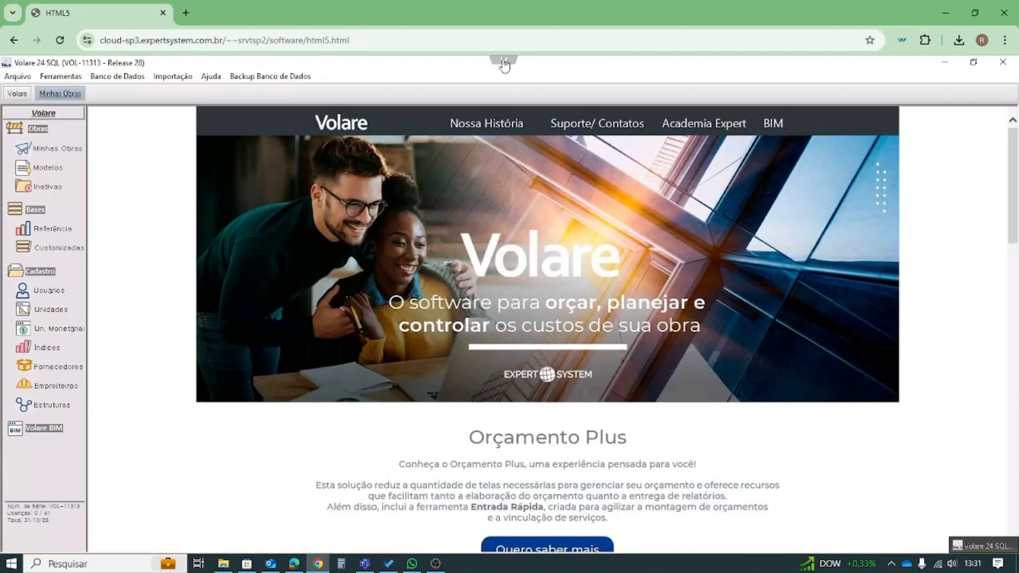
{"action": "left_click", "coordinate": [503, 60]}
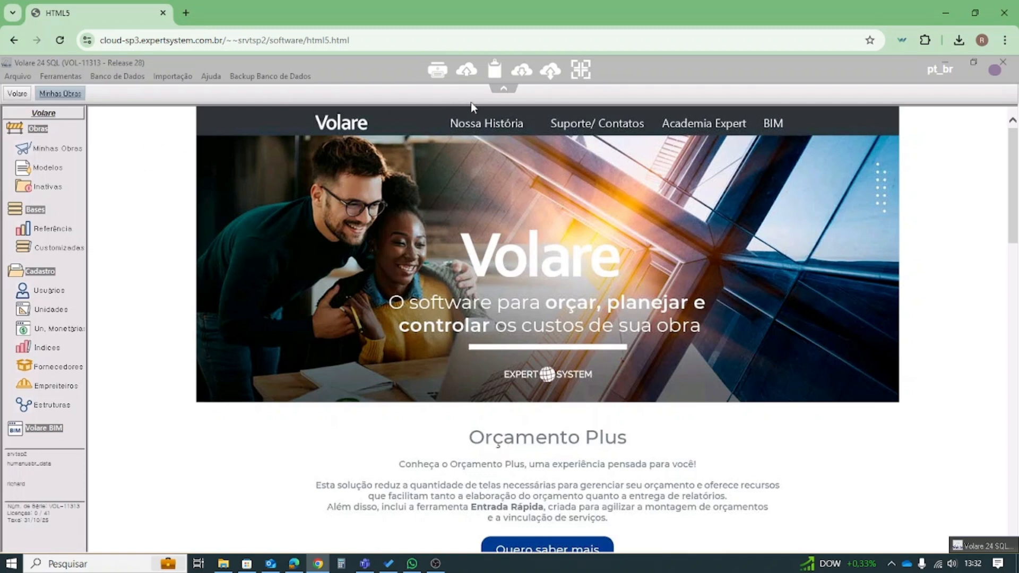
{"action": "left_click", "coordinate": [502, 88]}
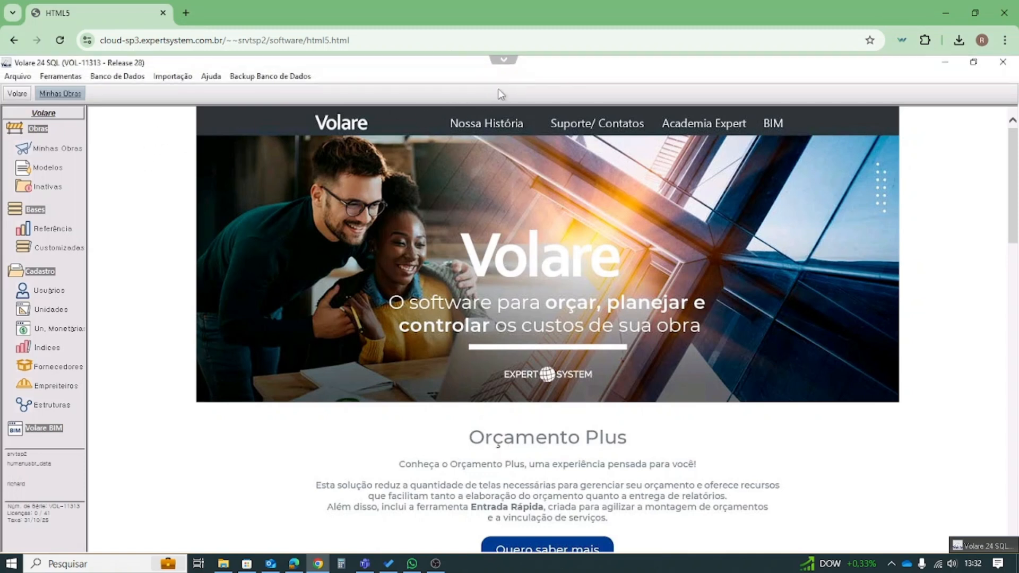
Filter the additional bidding databases by SINAPI, mark SINAPI-Out-2024, and close the dialog without importing it
{"action": "left_click", "coordinate": [131, 80]}
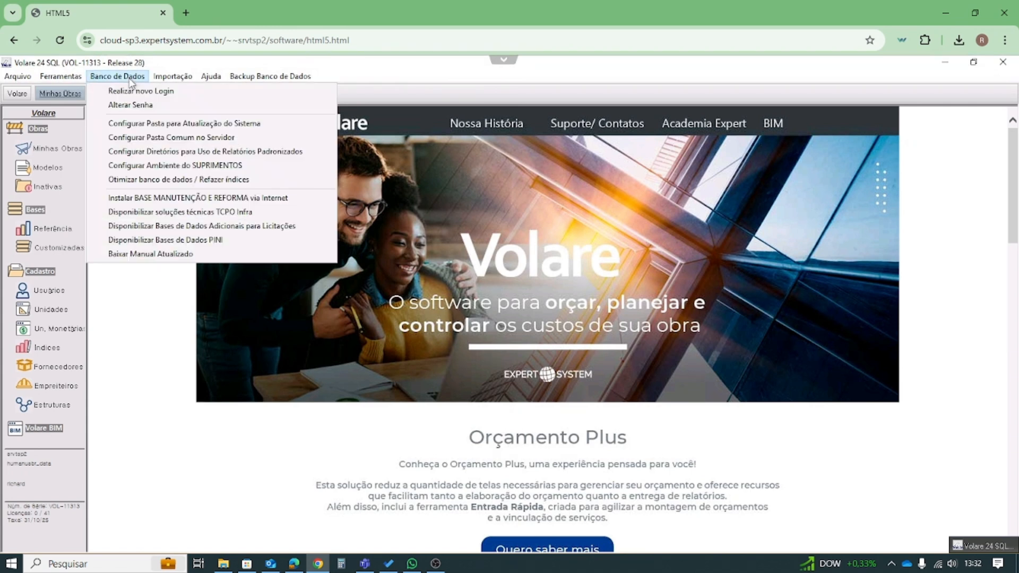
{"action": "left_click", "coordinate": [187, 227]}
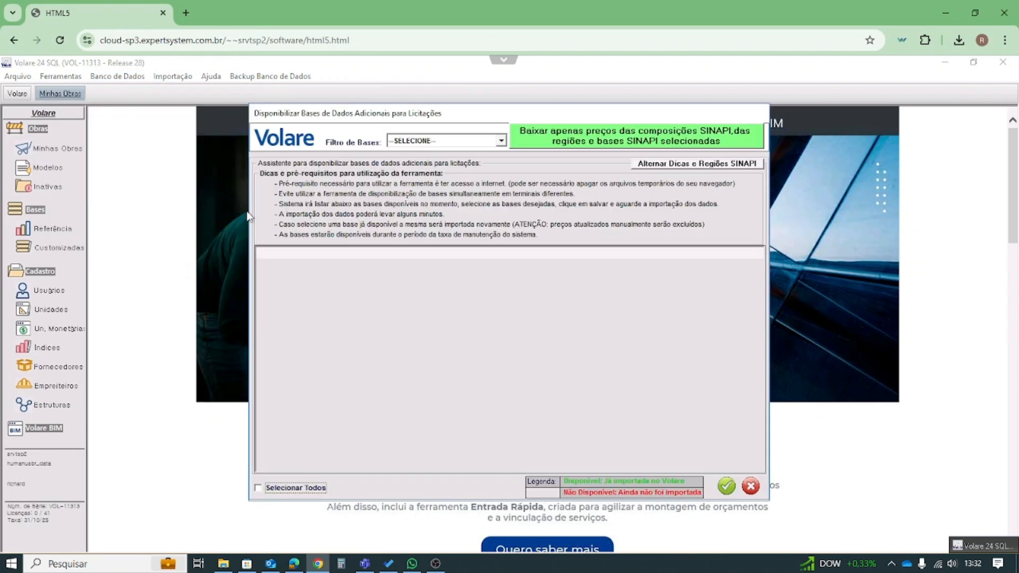
{"action": "left_click", "coordinate": [501, 142]}
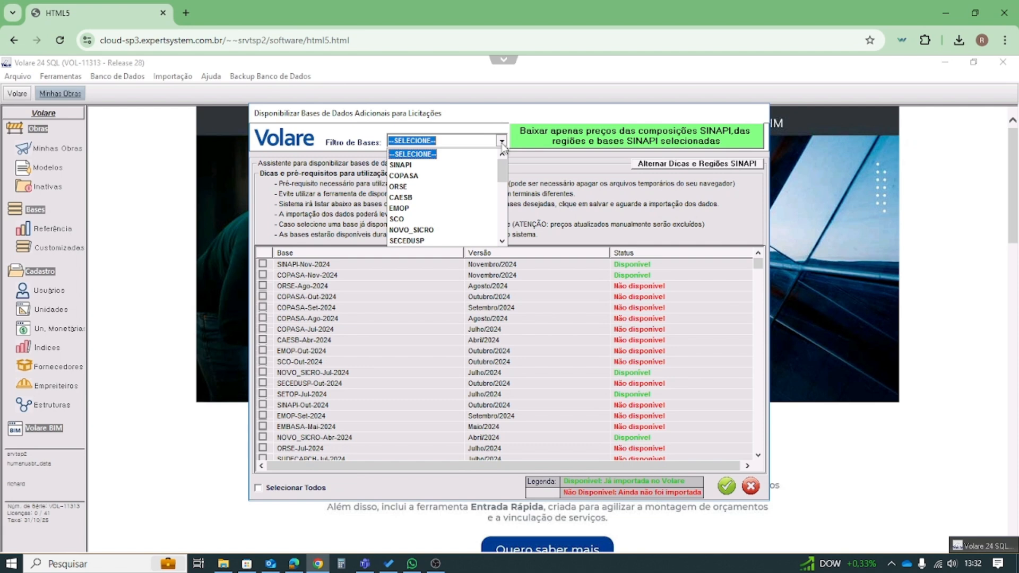
{"action": "left_click", "coordinate": [435, 169]}
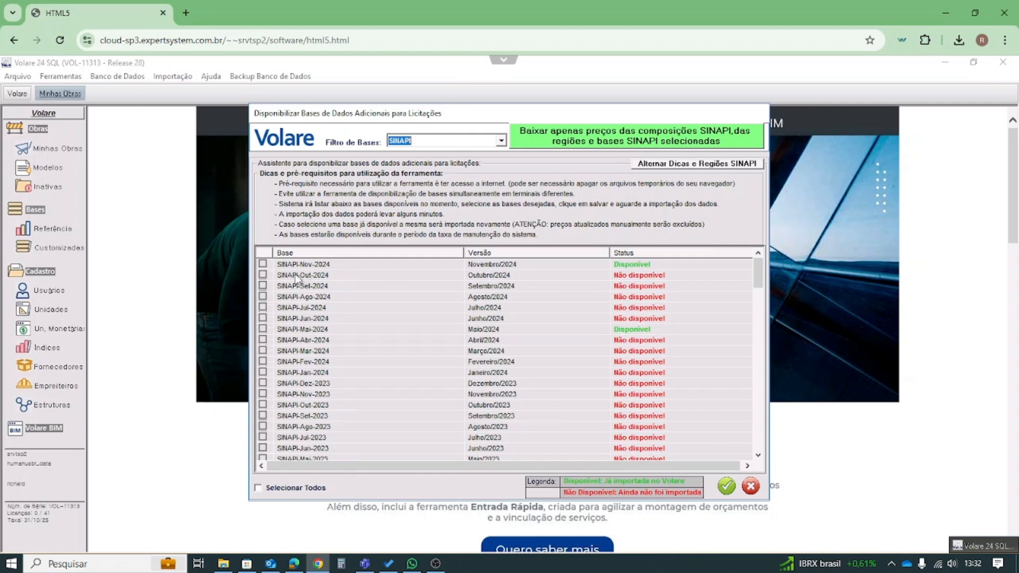
{"action": "left_click", "coordinate": [263, 275]}
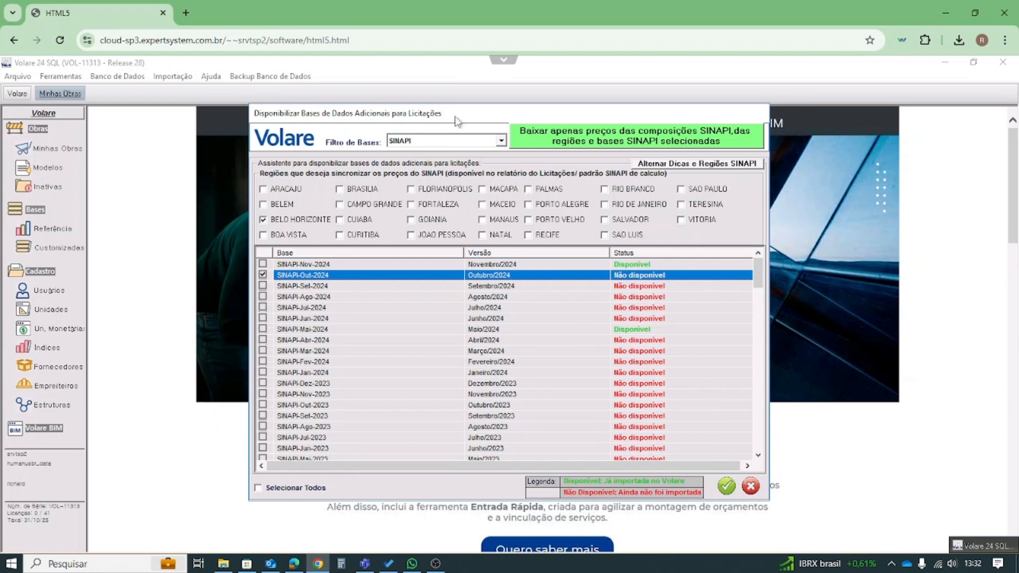
{"action": "left_click", "coordinate": [751, 487]}
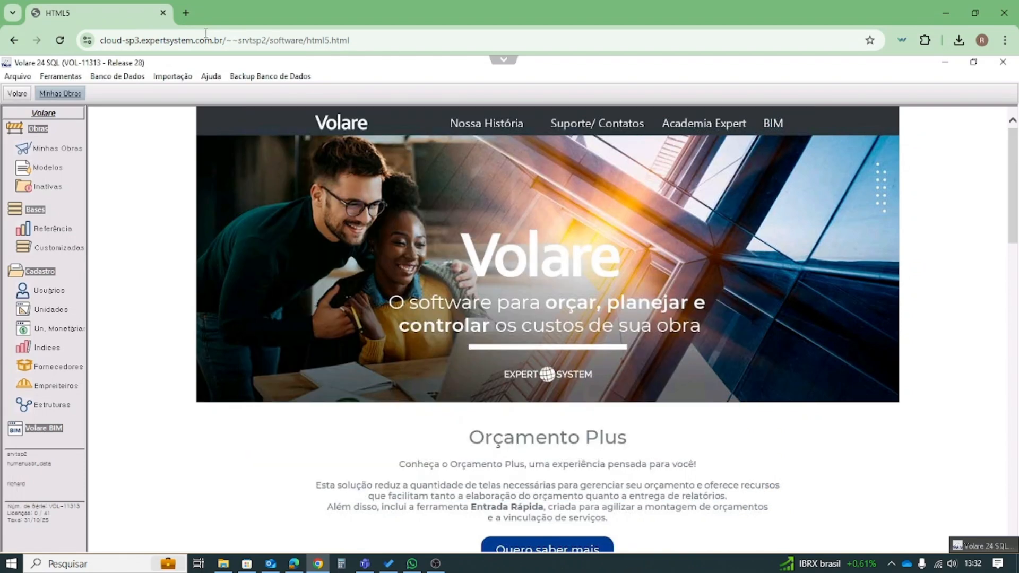
{"action": "left_click", "coordinate": [105, 80]}
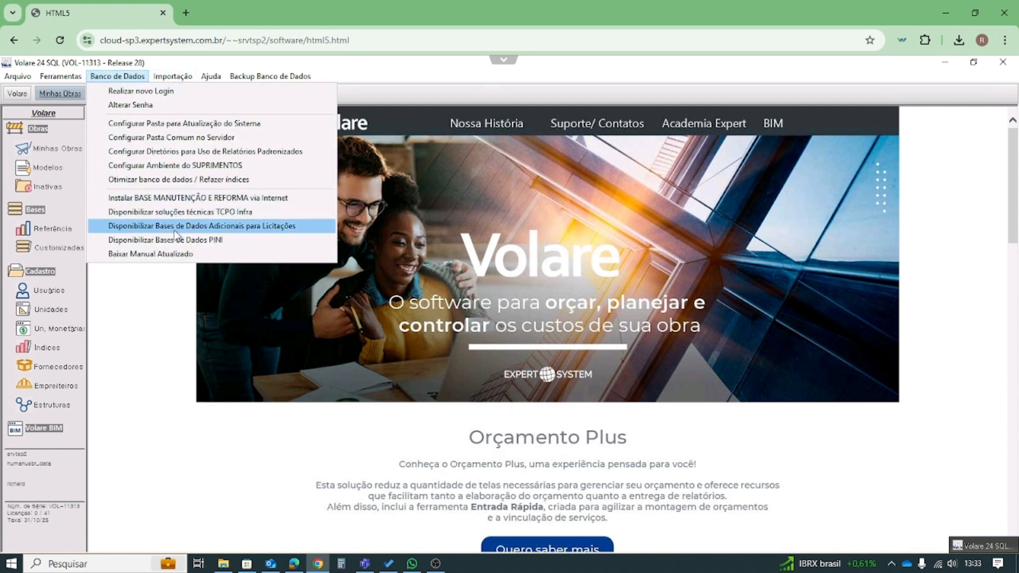
{"action": "left_click", "coordinate": [454, 230]}
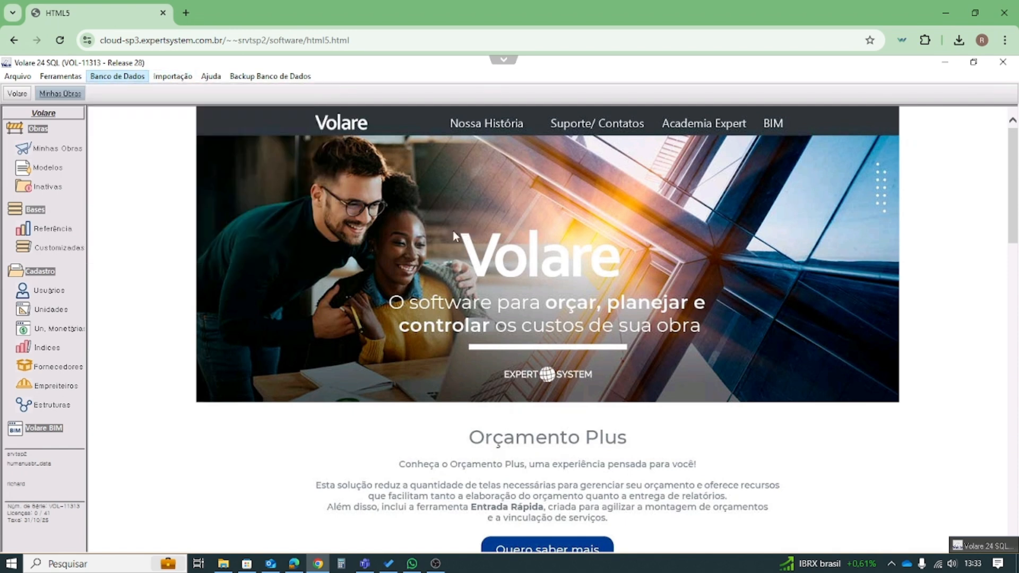
Start a new project in Minhas Obras with code 001, name REFORMA and company EMPRESA ABC
{"action": "left_click", "coordinate": [43, 154]}
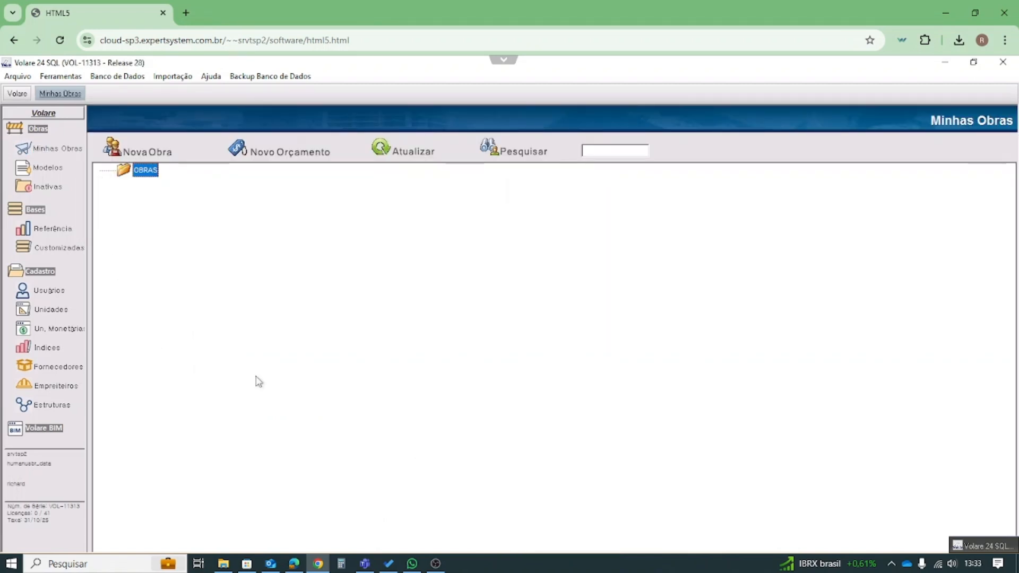
{"action": "left_click", "coordinate": [140, 155]}
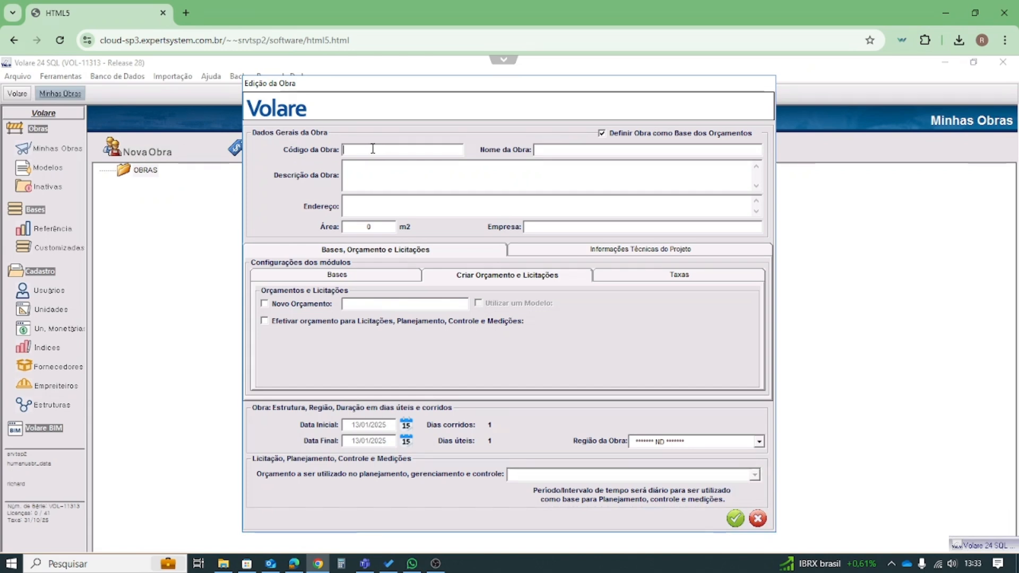
{"action": "type", "text": "001"}
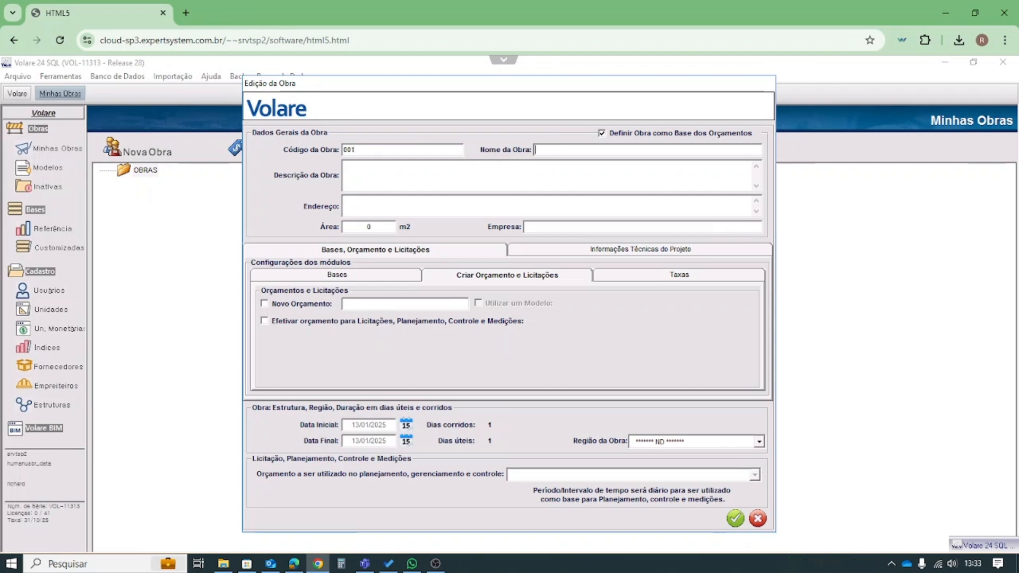
{"action": "type", "text": "REFORMA"}
{"action": "key", "text": "Tab"}
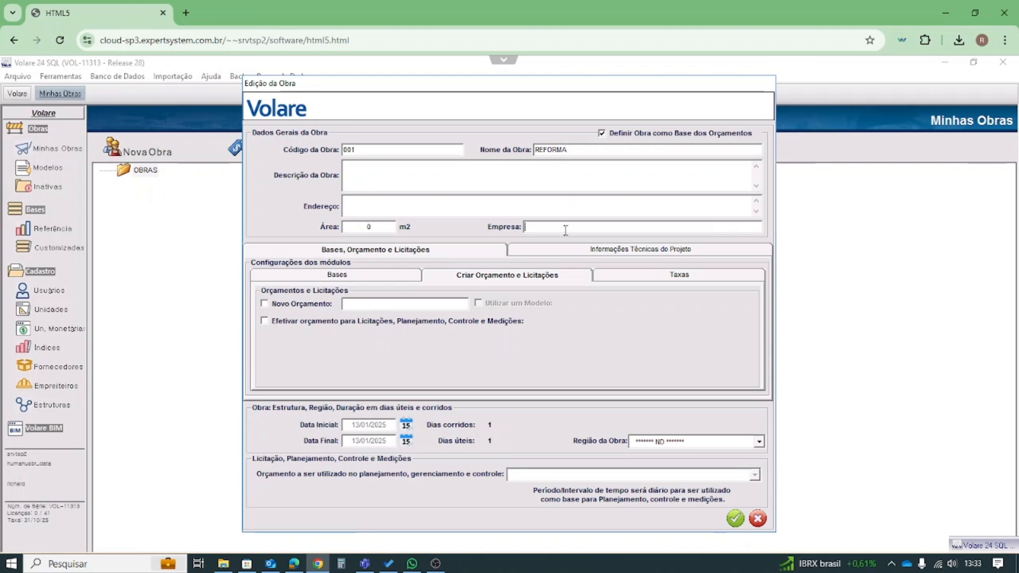
{"action": "type", "text": "A"}
{"action": "type", "text": "MPRESA"}
{"action": "type", "text": " ABC"}
Add budget REFORMA R00 from MODELO CASA ESTRUTURA (2 Níveis), enabled for bidding, truncated to 2 decimals without detailing auxiliary compositions
{"action": "left_click", "coordinate": [265, 304]}
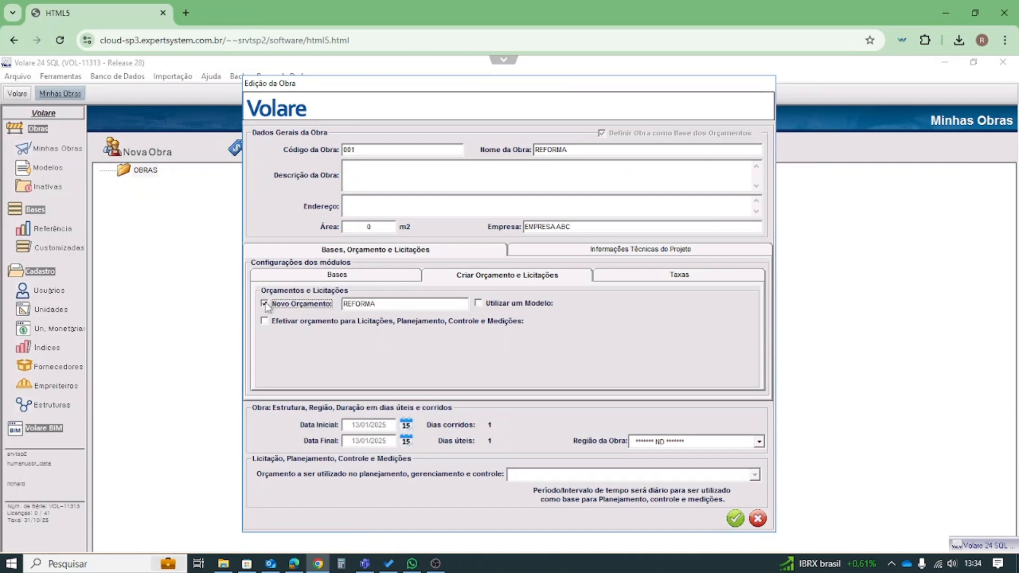
{"action": "left_click", "coordinate": [399, 306]}
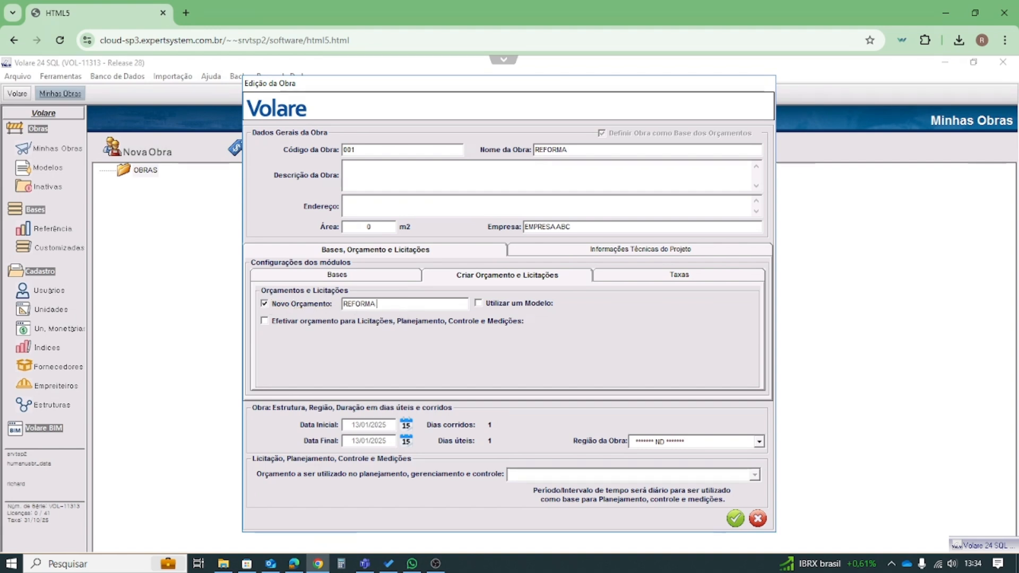
{"action": "type", "text": "R00"}
{"action": "left_click", "coordinate": [478, 304]}
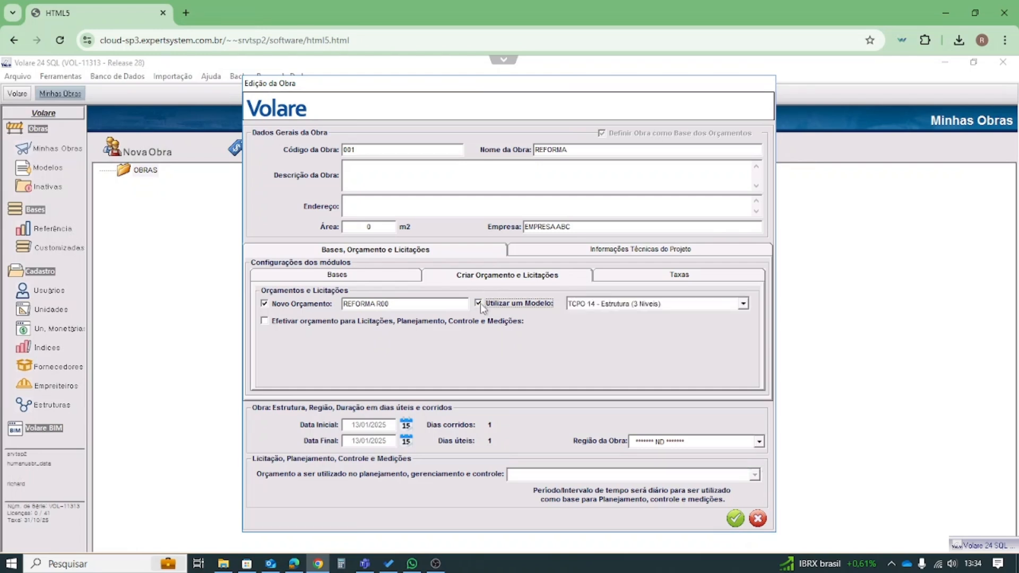
{"action": "left_click", "coordinate": [744, 304]}
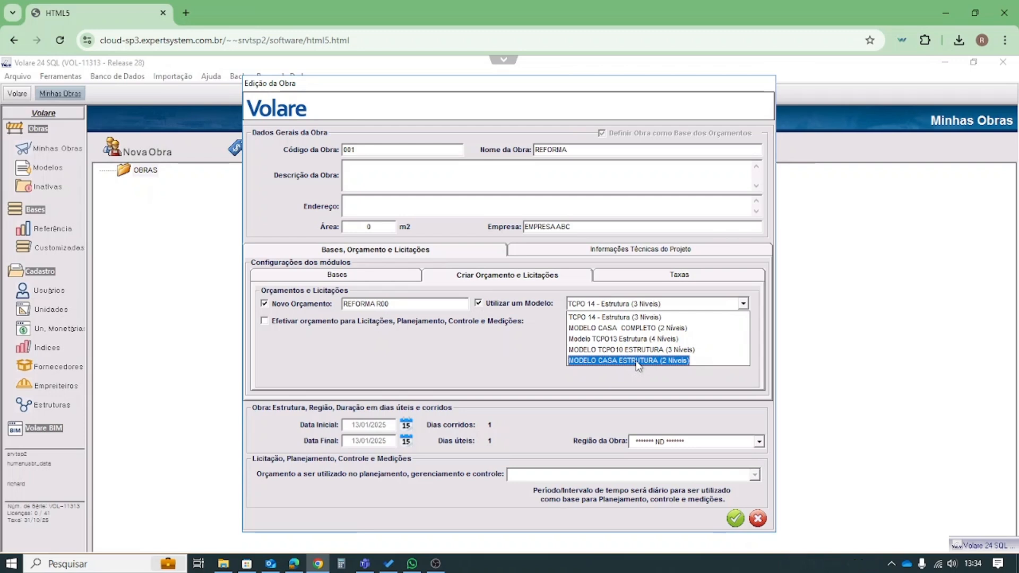
{"action": "left_click", "coordinate": [637, 362]}
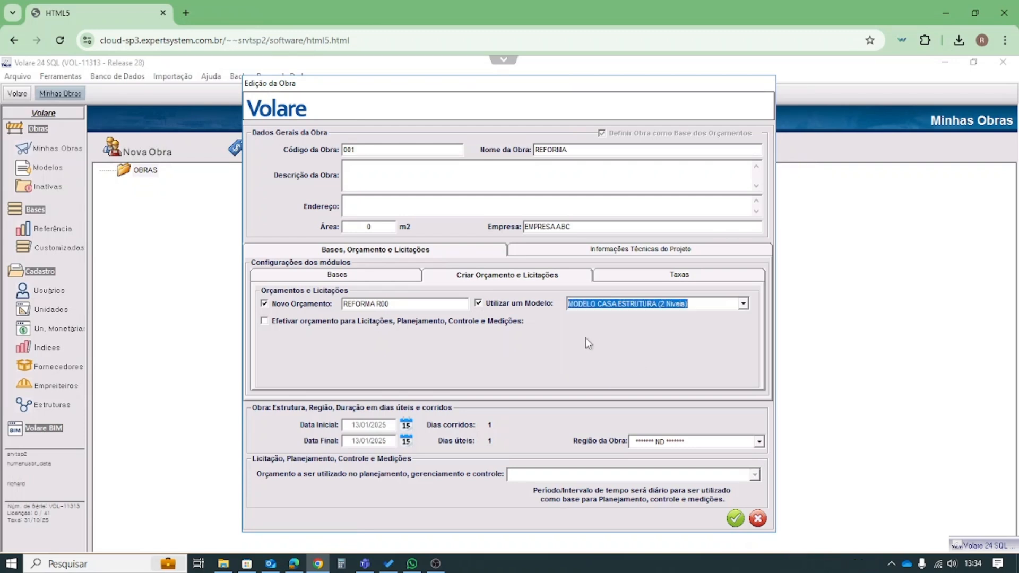
{"action": "left_click", "coordinate": [263, 322]}
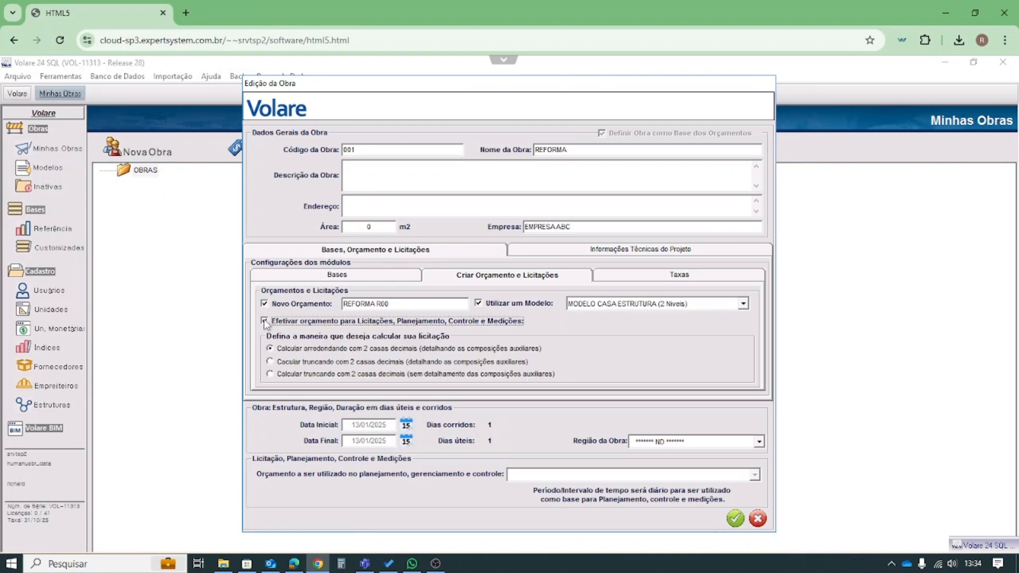
{"action": "left_click", "coordinate": [273, 375]}
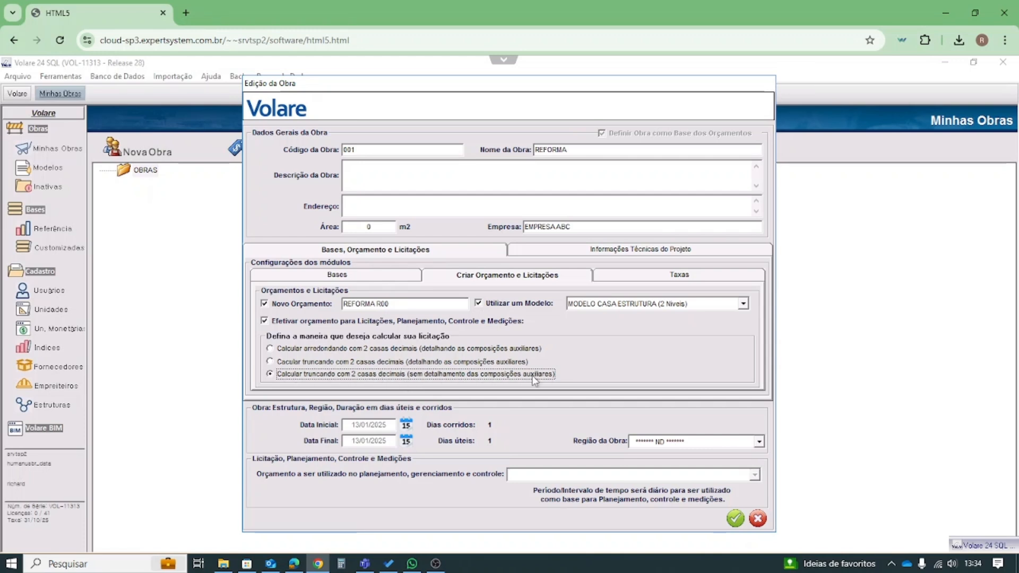
Set the project's end date to 28/02/2025 and its region to Belo Horizonte/MG, and save the project
{"action": "left_click", "coordinate": [408, 441]}
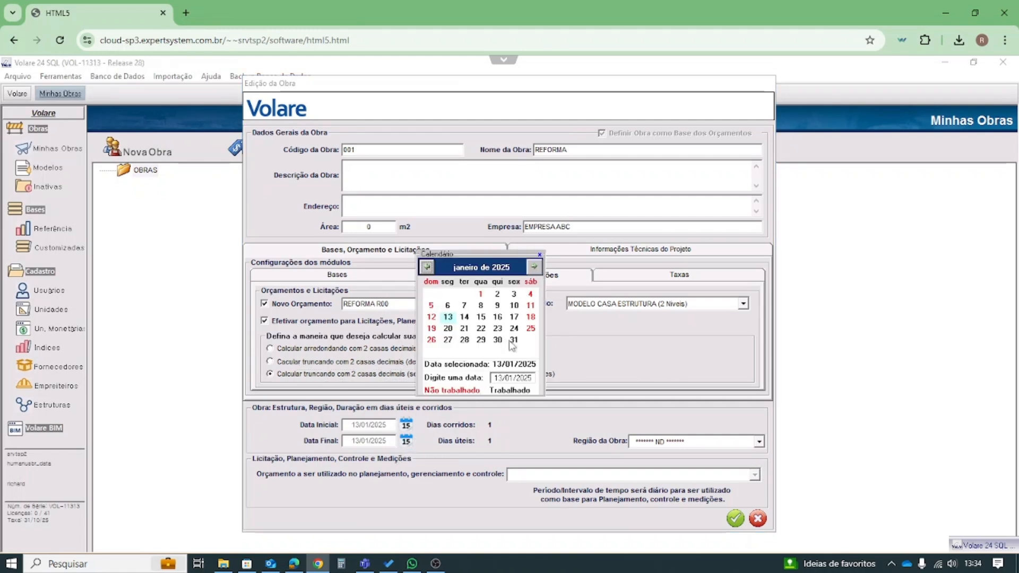
{"action": "left_click", "coordinate": [533, 267]}
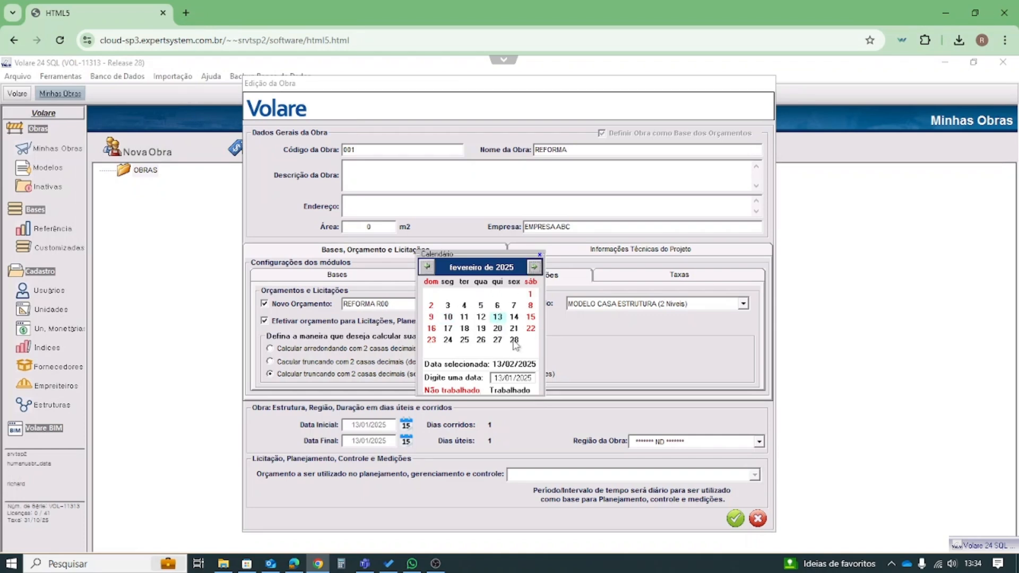
{"action": "left_click", "coordinate": [514, 341]}
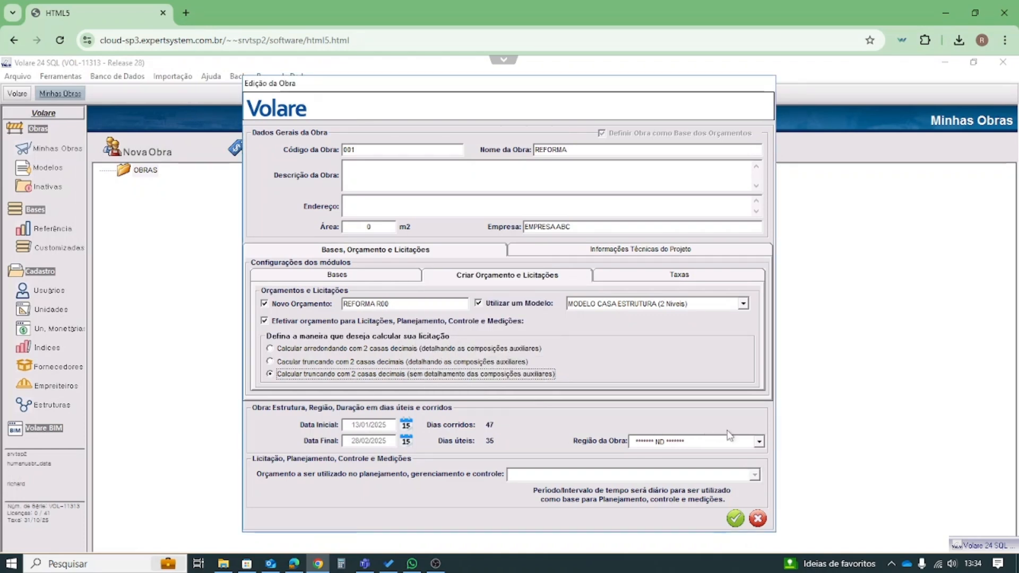
{"action": "left_click", "coordinate": [759, 442]}
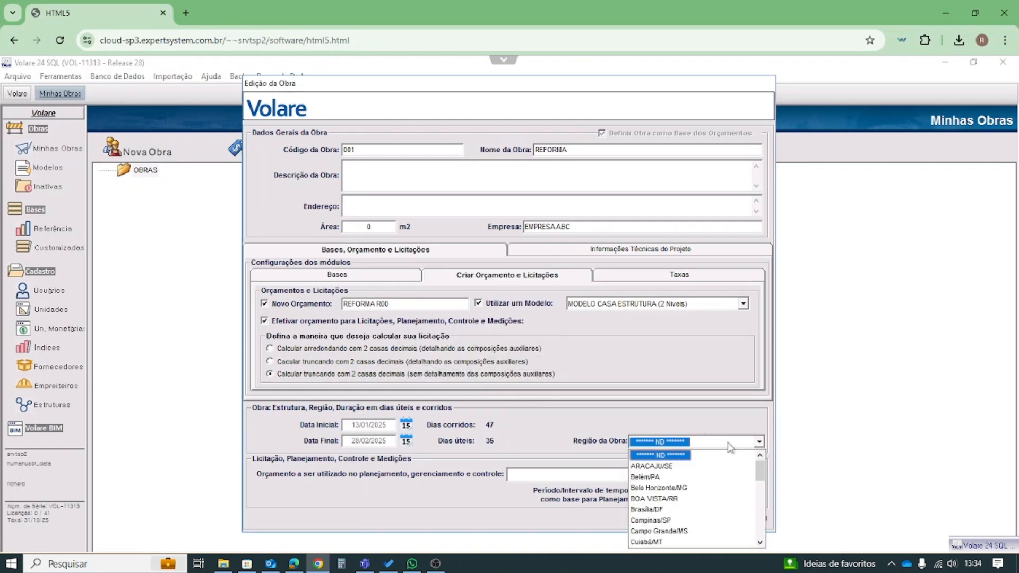
{"action": "left_click", "coordinate": [663, 492]}
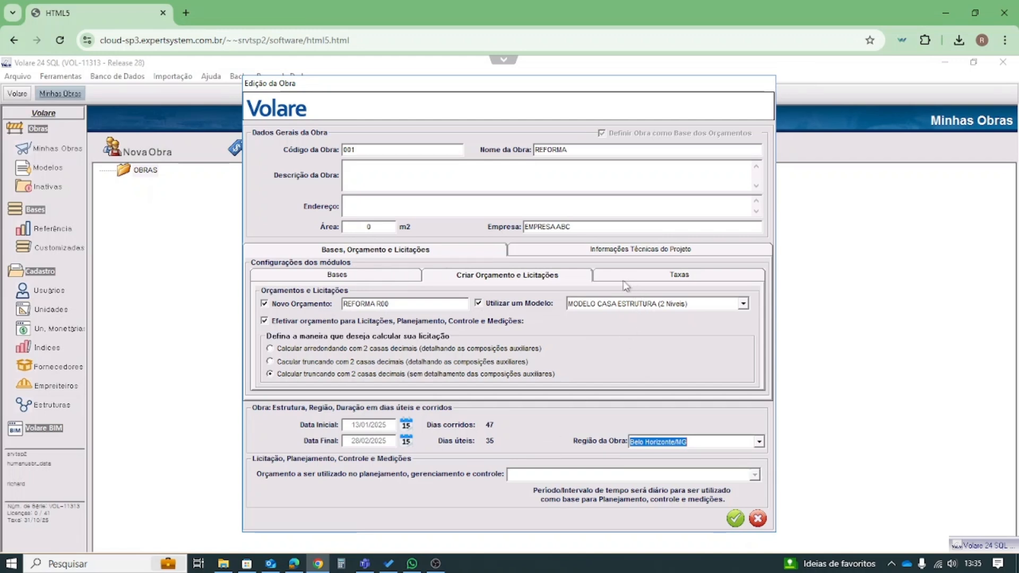
{"action": "left_click", "coordinate": [735, 519]}
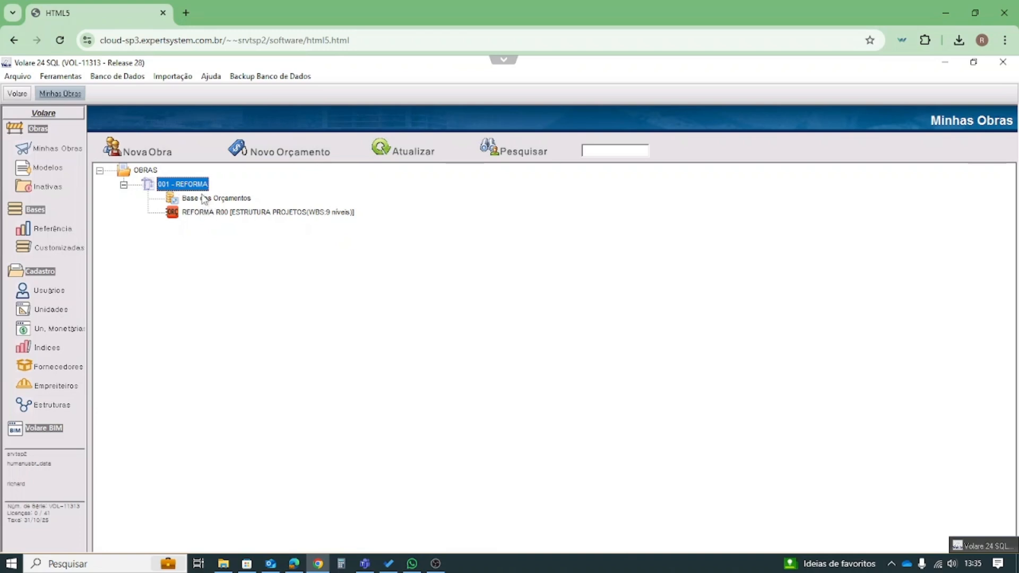
Open the REFORMA R00 budget of project 001 and launch it in the Orçamento Plus spreadsheet editor
{"action": "left_click", "coordinate": [197, 215]}
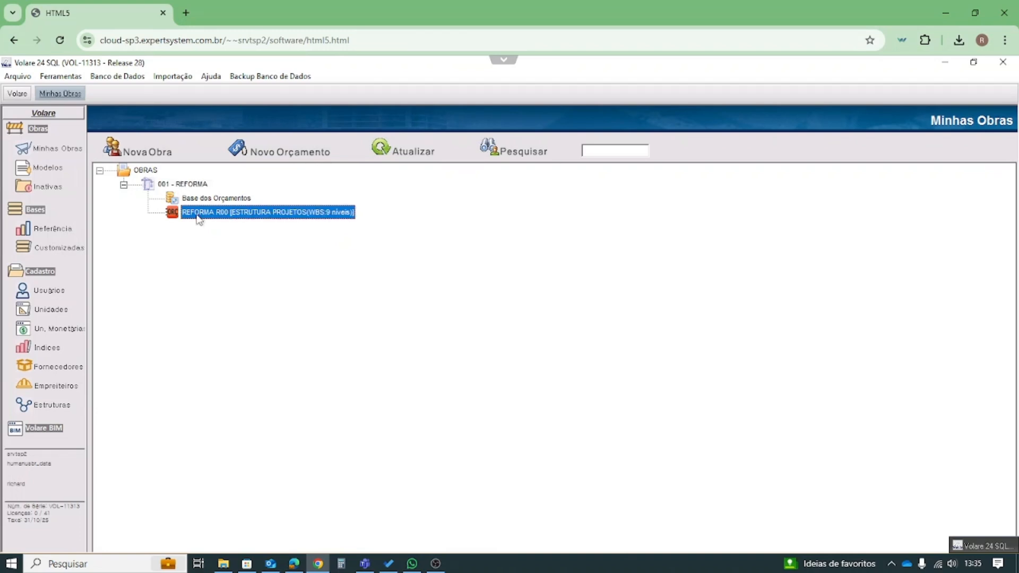
{"action": "double_click", "coordinate": [197, 215]}
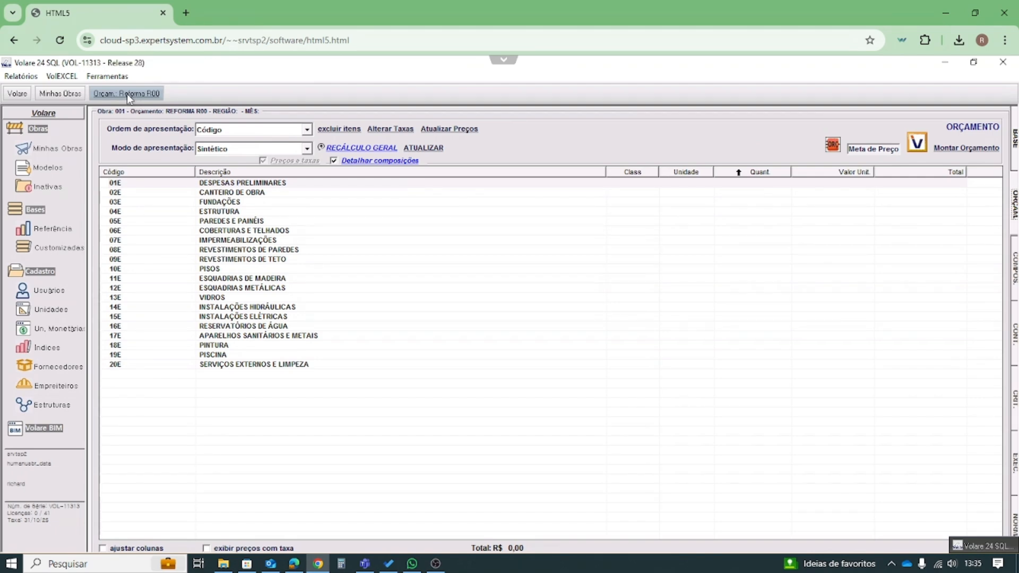
{"action": "left_click", "coordinate": [59, 94]}
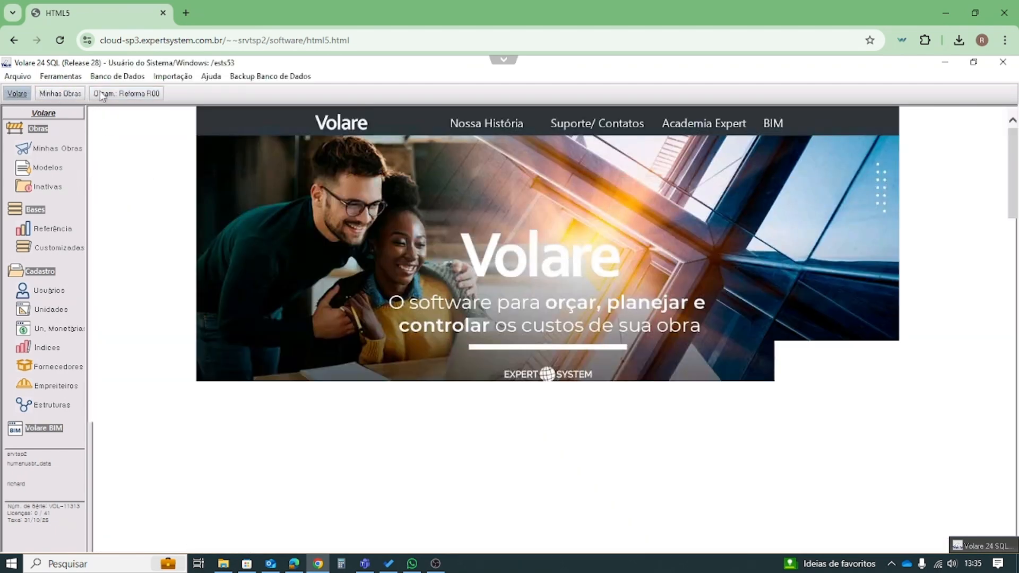
{"action": "left_click", "coordinate": [101, 94]}
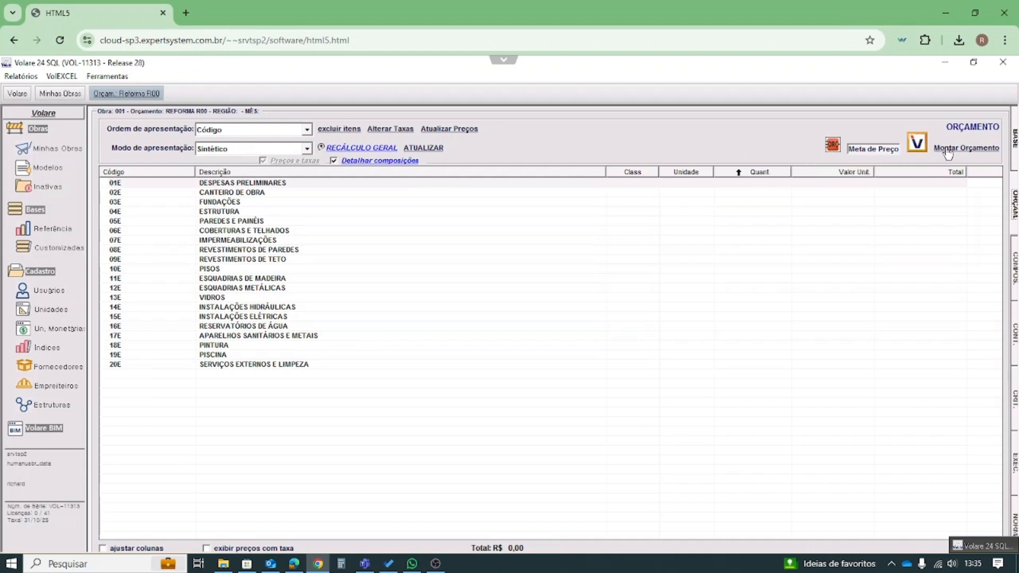
{"action": "left_click", "coordinate": [832, 147]}
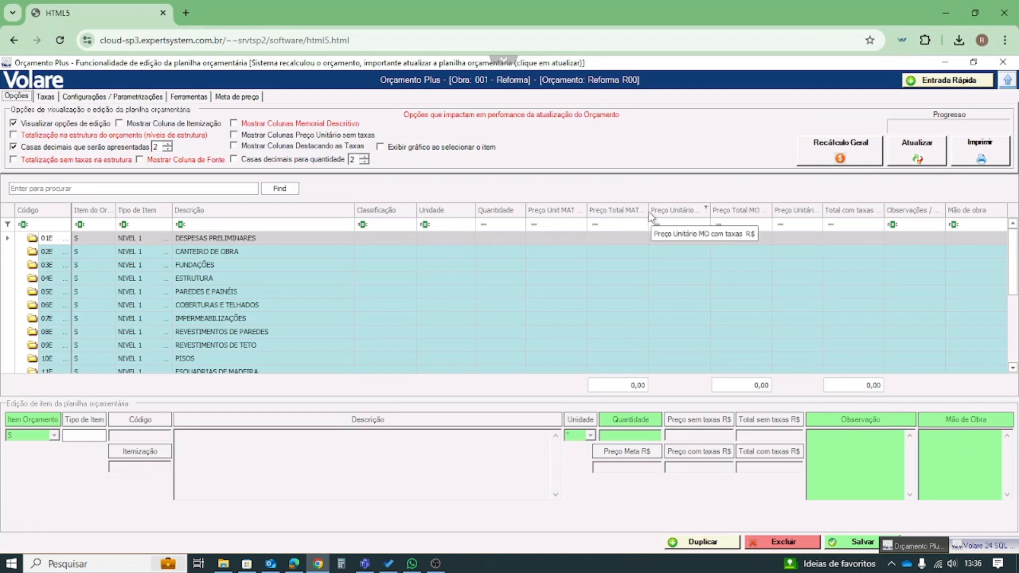
Widen the Preço Total MAT com taxas column and add the Data column to the budget grid
{"action": "left_click_drag", "start_coordinate": [646, 211], "coordinate": [677, 210]}
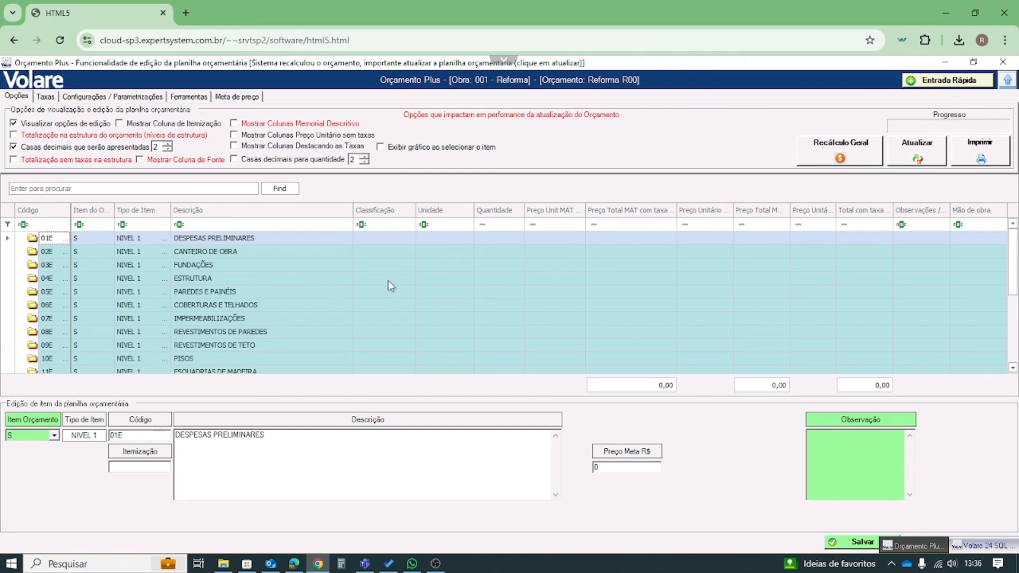
{"action": "right_click", "coordinate": [333, 215]}
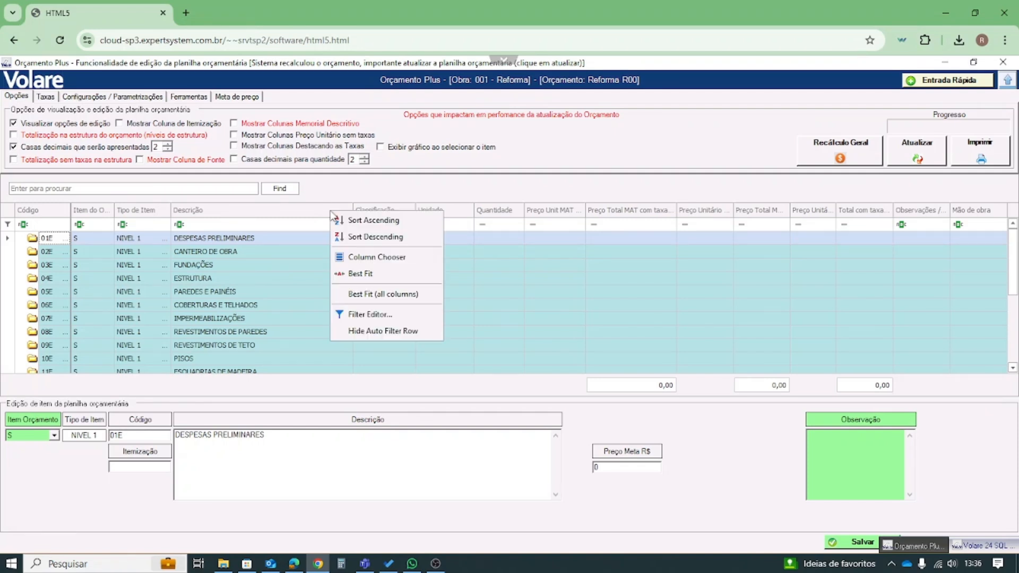
{"action": "left_click", "coordinate": [359, 258]}
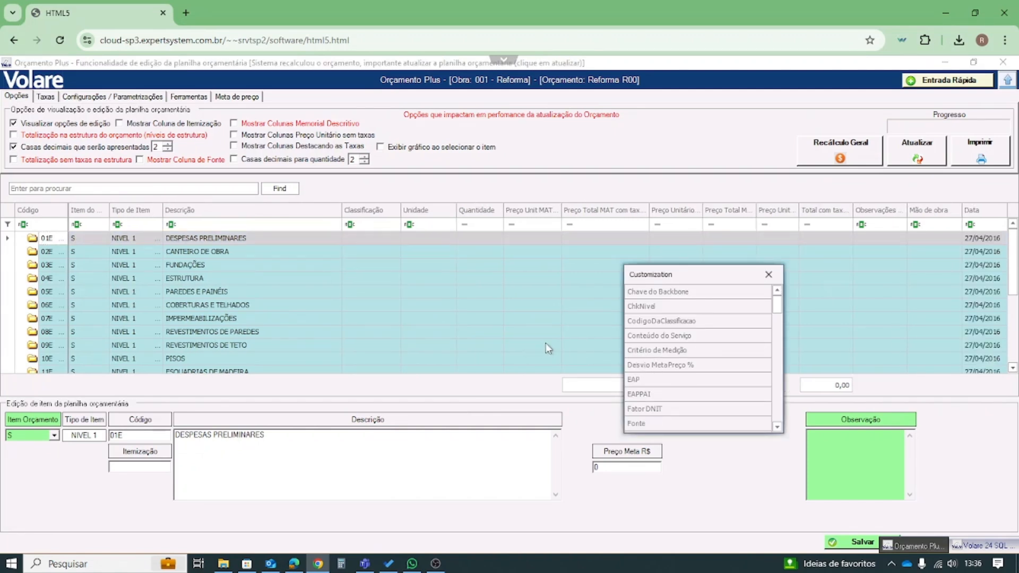
{"action": "left_click", "coordinate": [769, 275]}
{"action": "left_click_drag", "start_coordinate": [870, 210], "coordinate": [778, 199]}
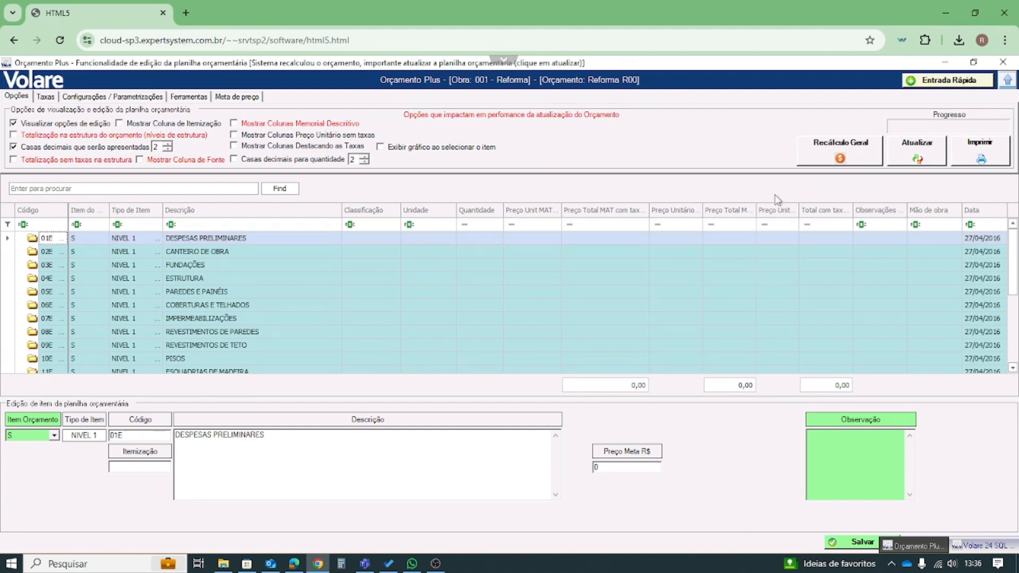
{"action": "right_click", "coordinate": [873, 211]}
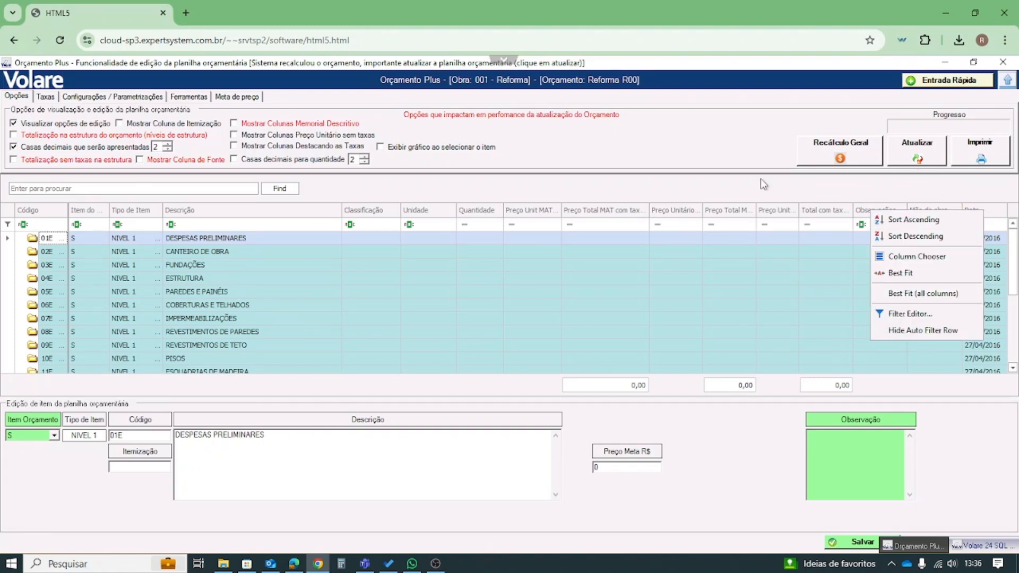
{"action": "left_click", "coordinate": [289, 188]}
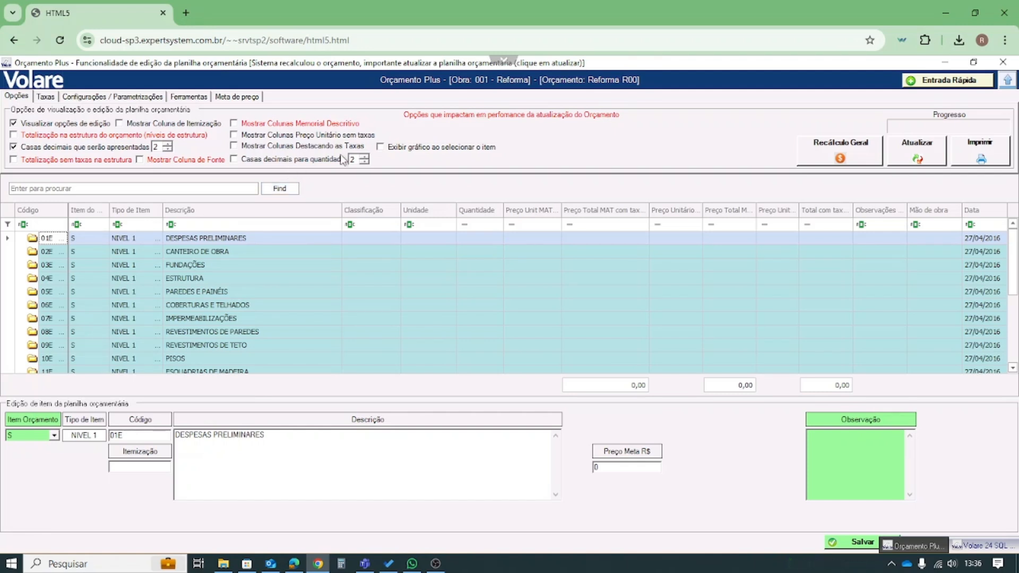
Open Entrada Rápida and set the item source to Bases Referência with the SINAPI-Nov-2024 base
{"action": "left_click", "coordinate": [915, 84]}
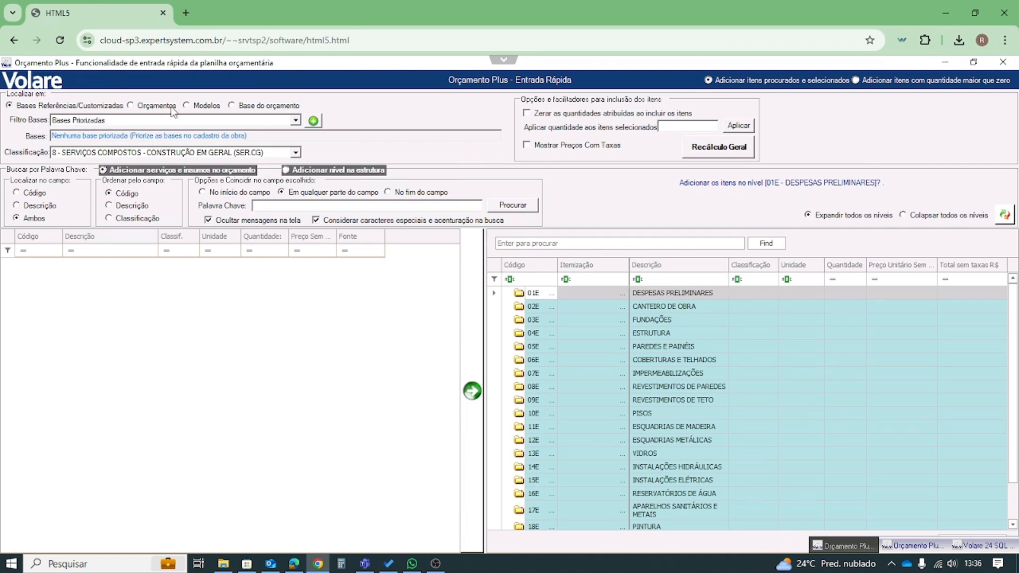
{"action": "left_click", "coordinate": [296, 122]}
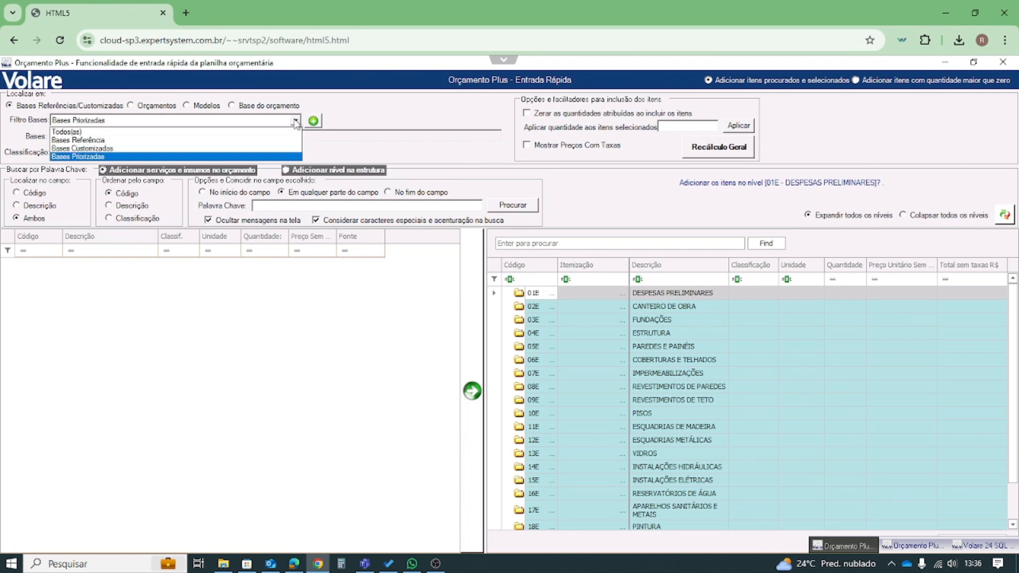
{"action": "left_click", "coordinate": [121, 141]}
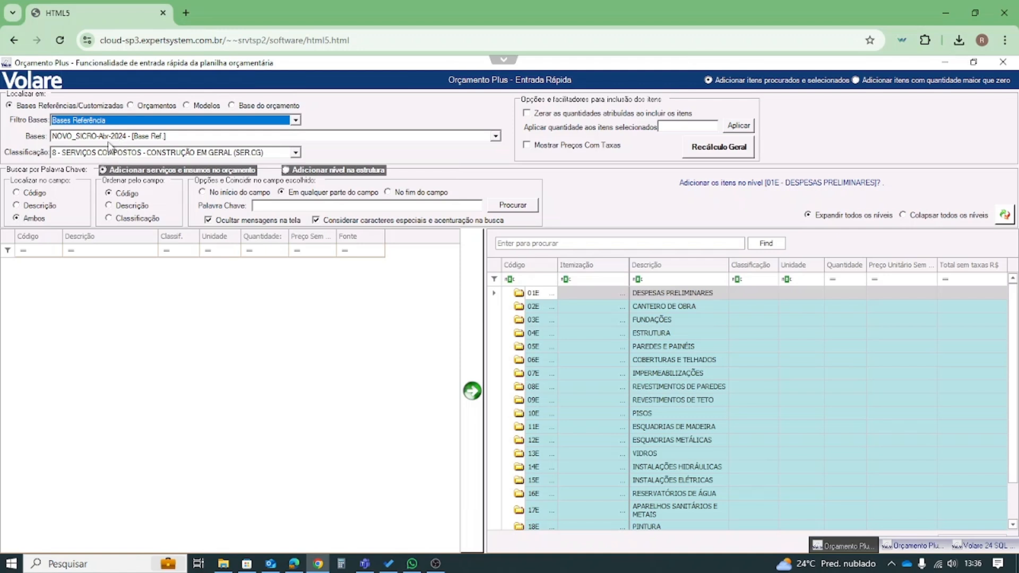
{"action": "left_click", "coordinate": [495, 136]}
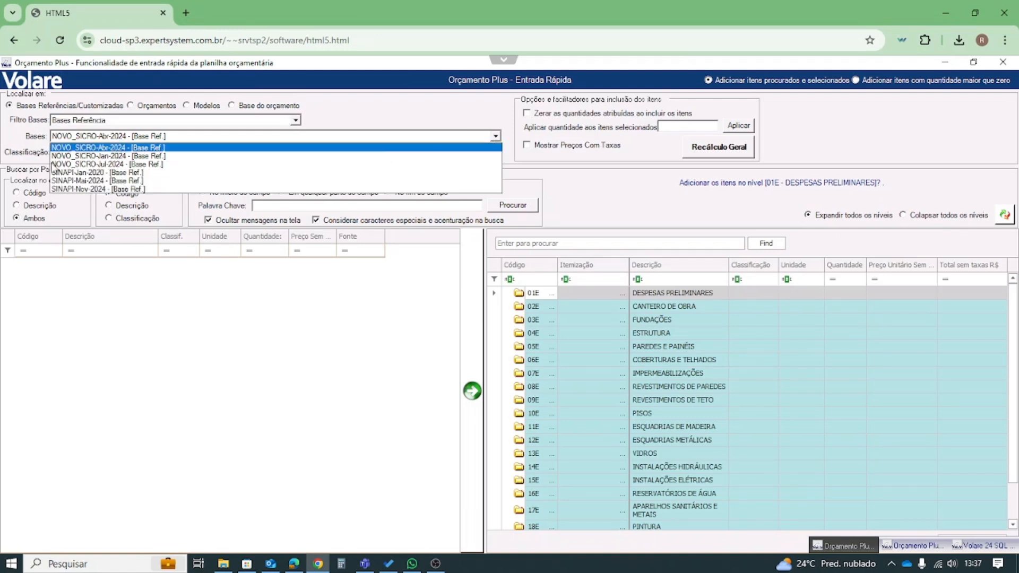
{"action": "left_click", "coordinate": [74, 173]}
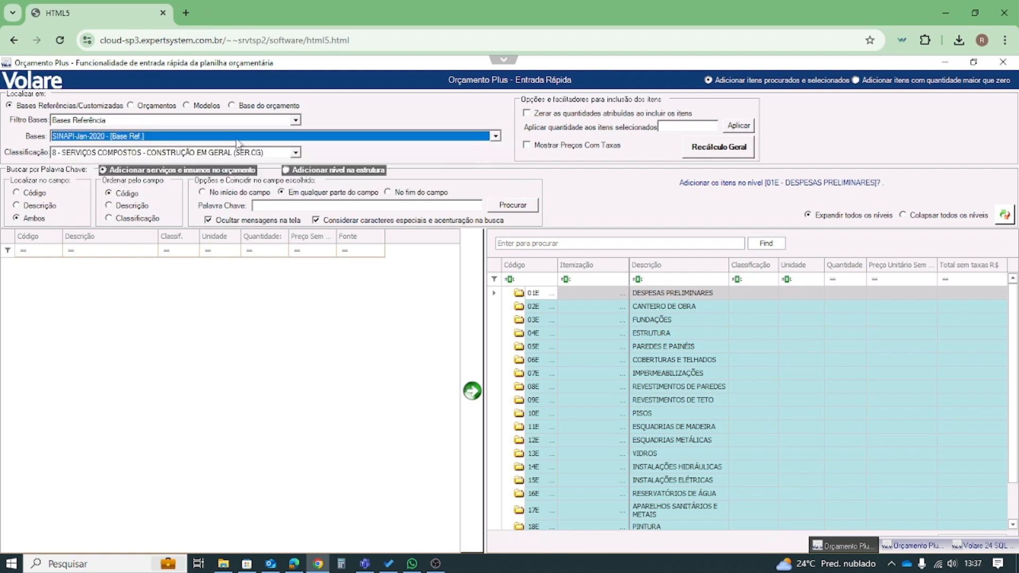
{"action": "left_click", "coordinate": [495, 136]}
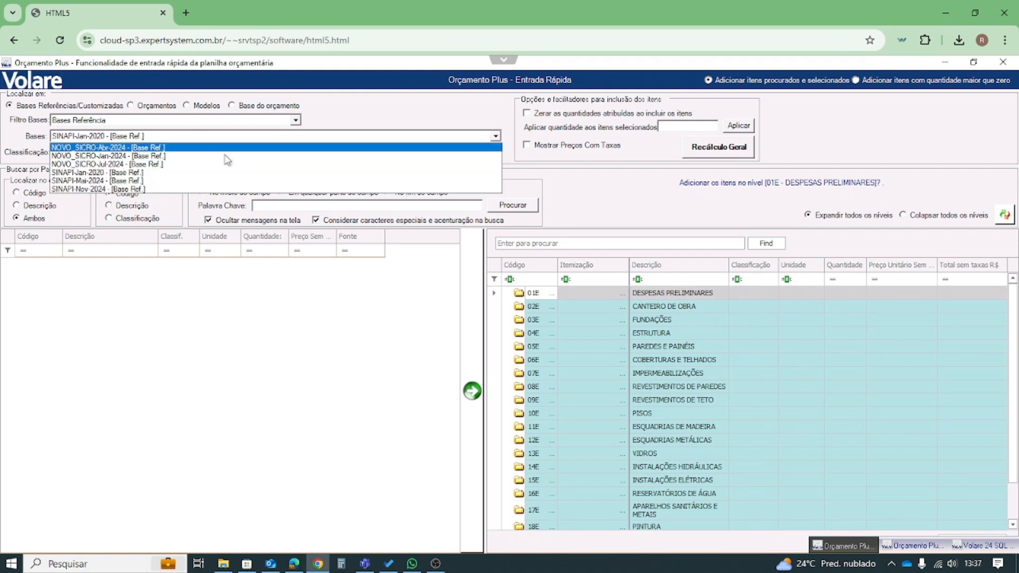
{"action": "left_click", "coordinate": [122, 190]}
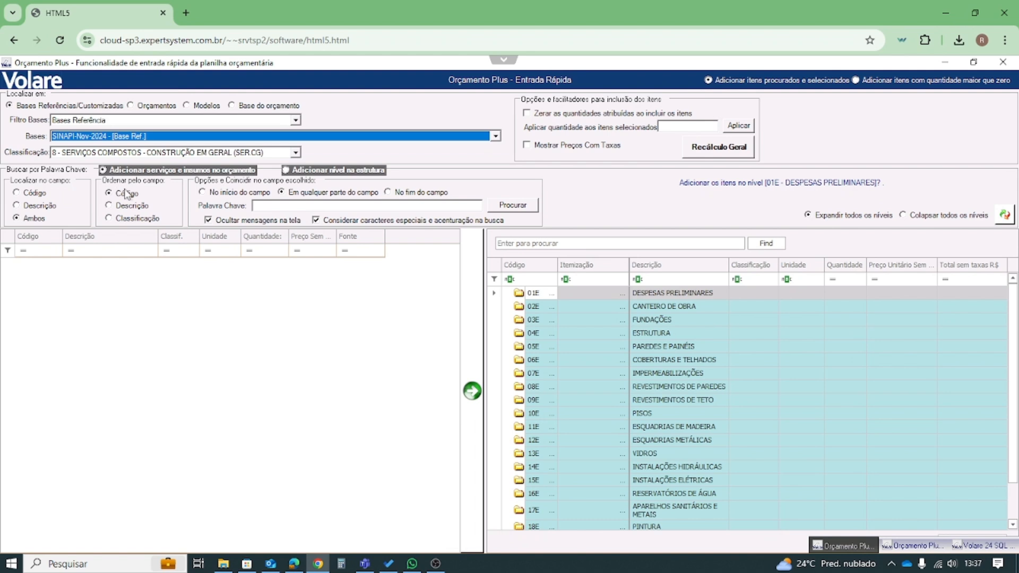
Search the selected base for services matching the keyword ALVENARIA%14
{"action": "left_click", "coordinate": [268, 207]}
{"action": "type", "text": "ALVENA"}
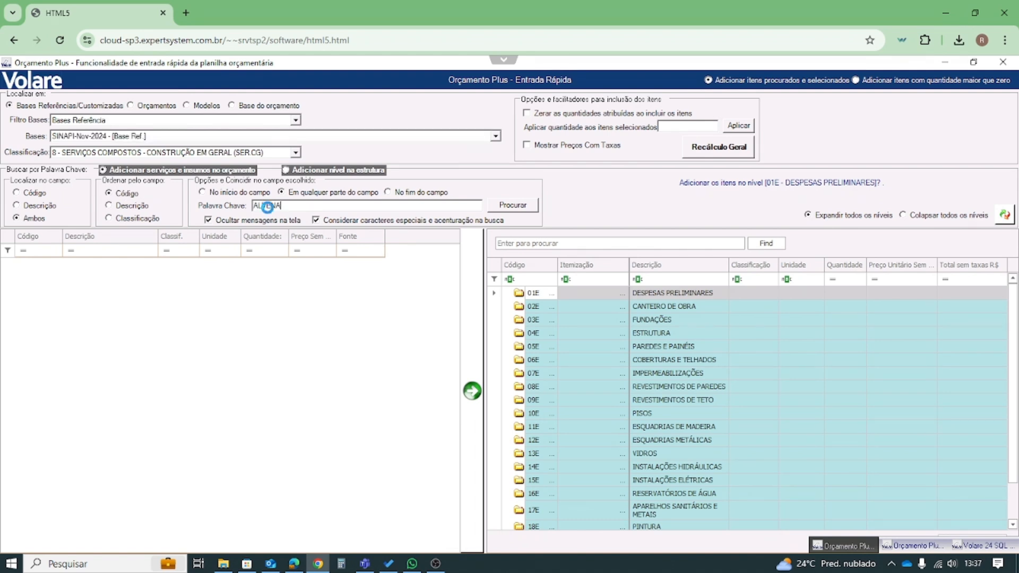
{"action": "type", "text": "RIA%14"}
{"action": "left_click", "coordinate": [504, 205]}
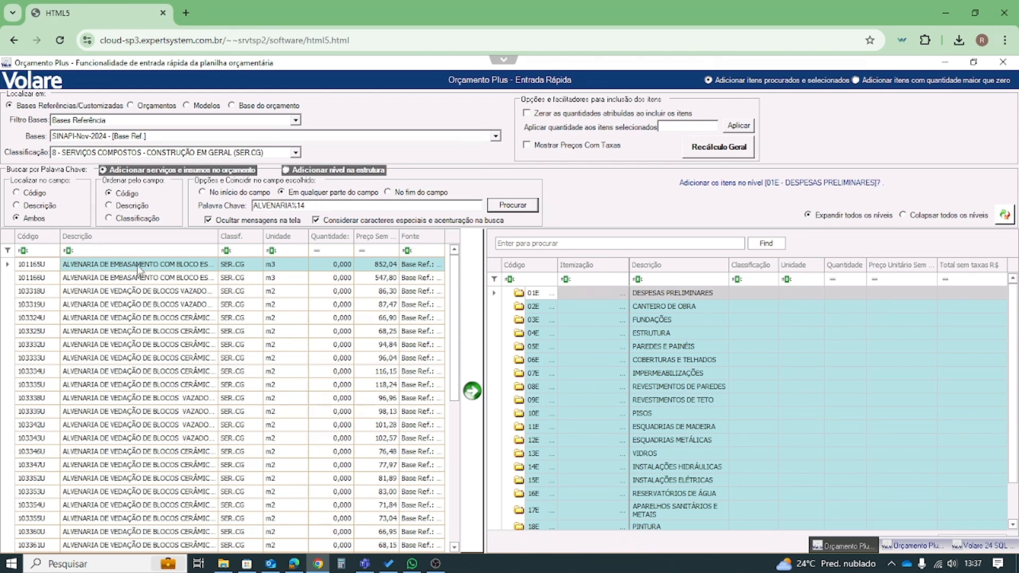
Select services 103325U, 103335U and 103343U and assign them a quantity of 100
{"action": "left_click", "coordinate": [101, 333]}
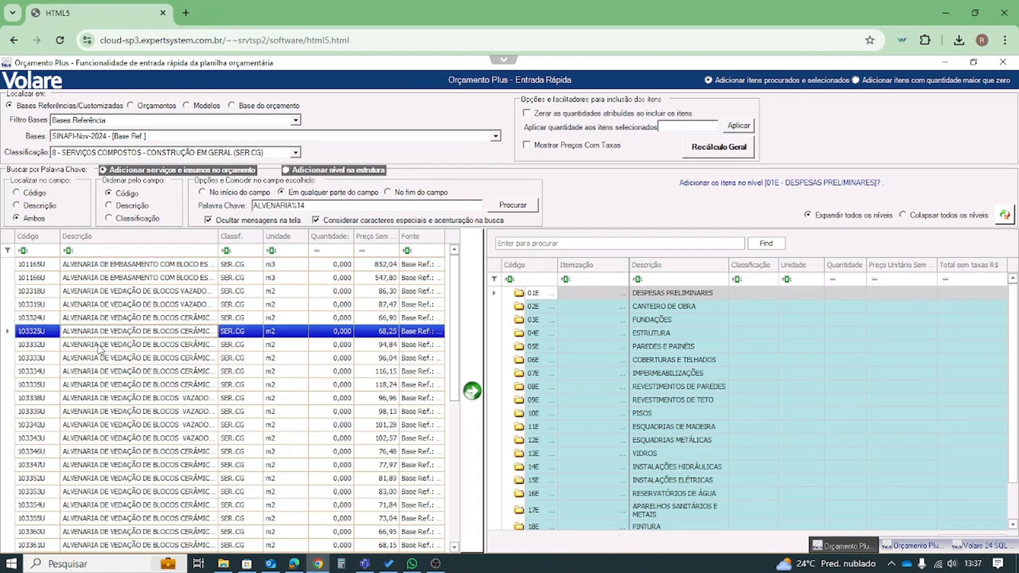
{"action": "left_click", "coordinate": [114, 388]}
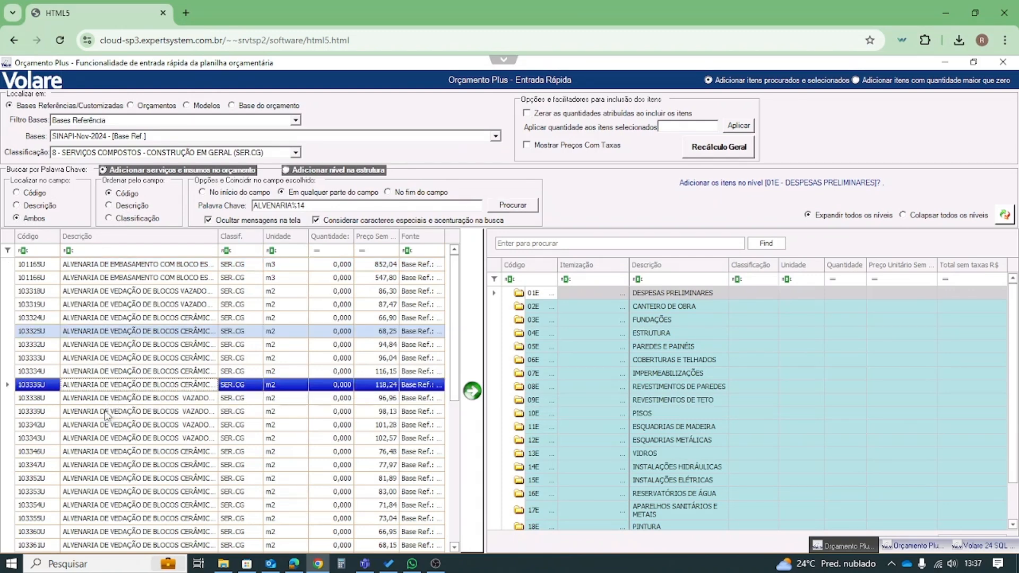
{"action": "left_click", "coordinate": [101, 438]}
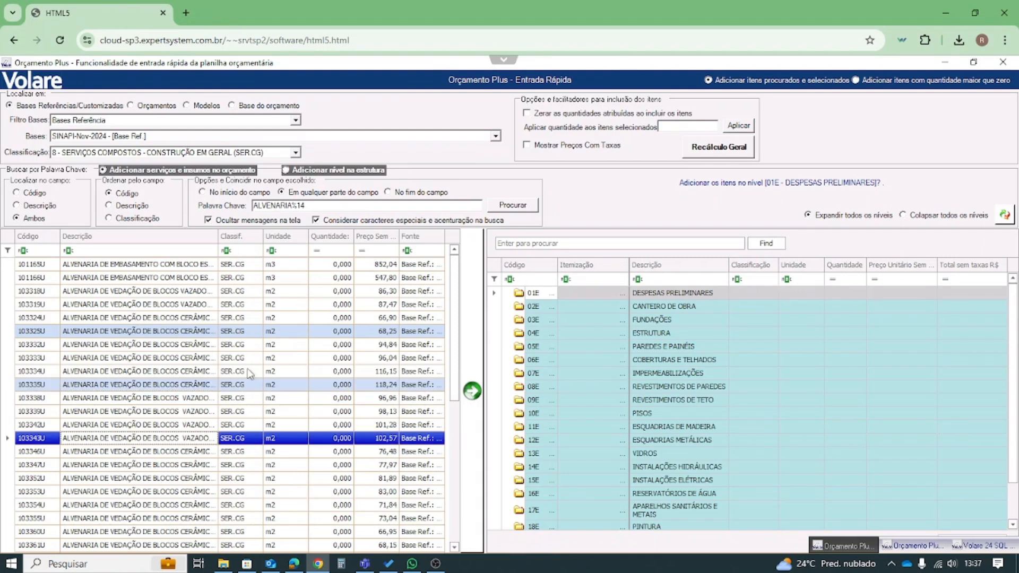
{"action": "left_click", "coordinate": [693, 127]}
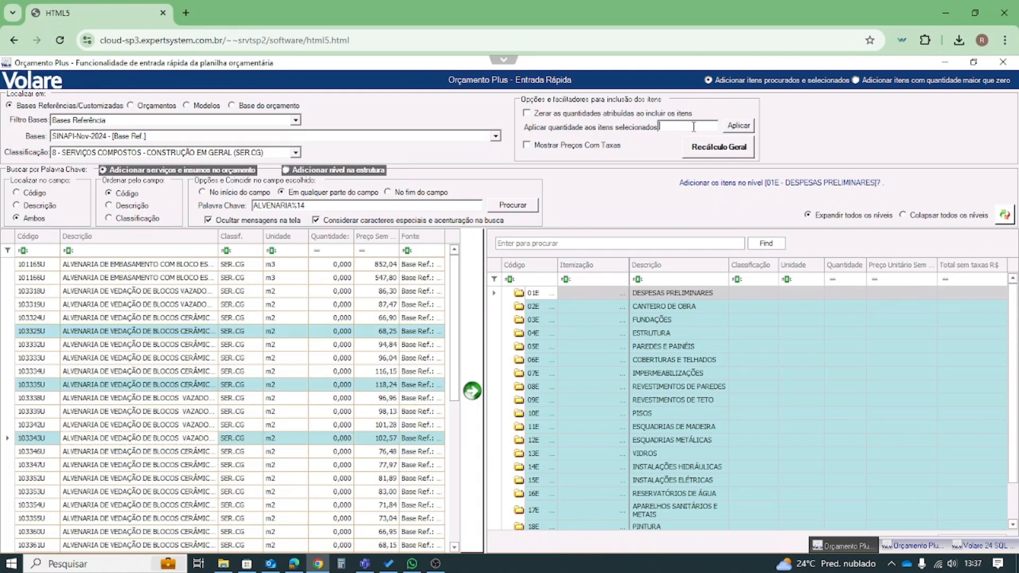
{"action": "type", "text": "100"}
{"action": "left_click", "coordinate": [737, 126]}
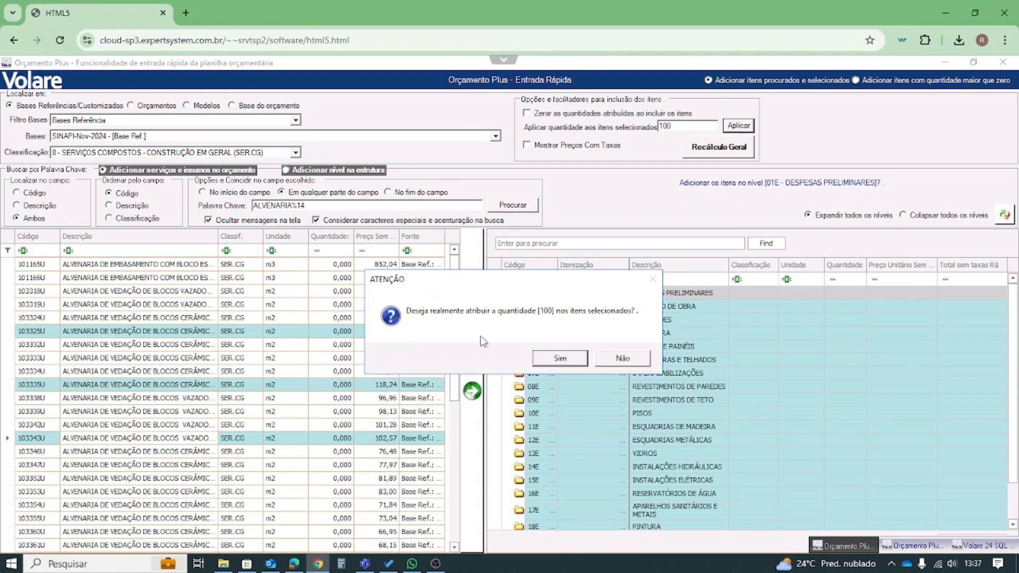
{"action": "left_click", "coordinate": [558, 356]}
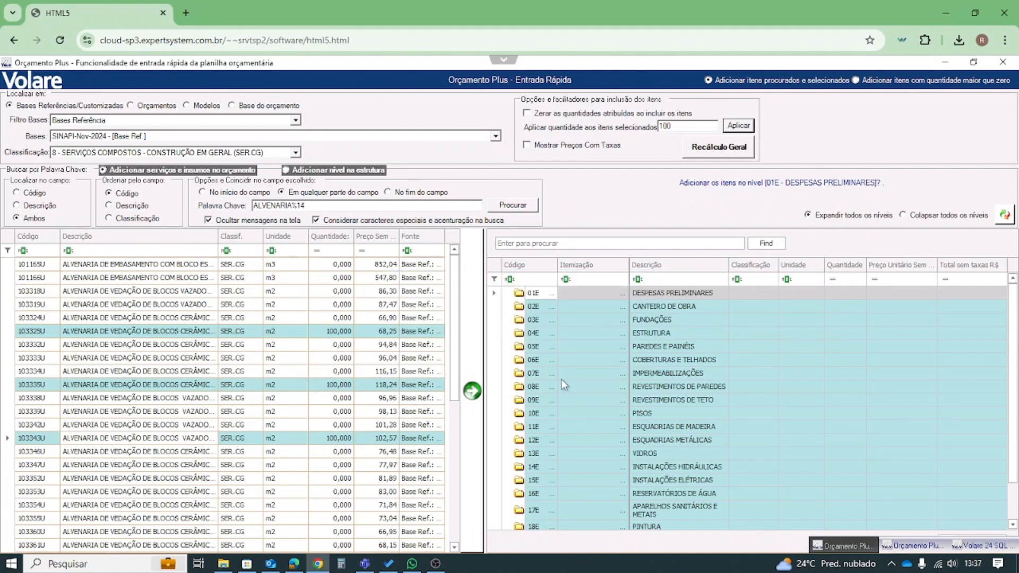
Add the selected masonry services to budget level 05E PAREDES E PAINÉIS
{"action": "left_click", "coordinate": [655, 346]}
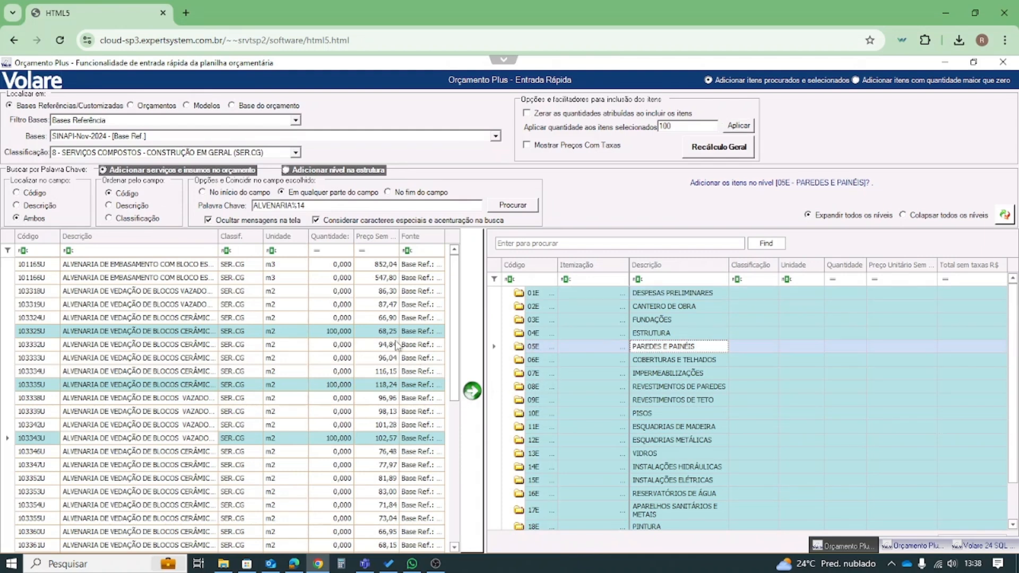
{"action": "left_click", "coordinate": [472, 392]}
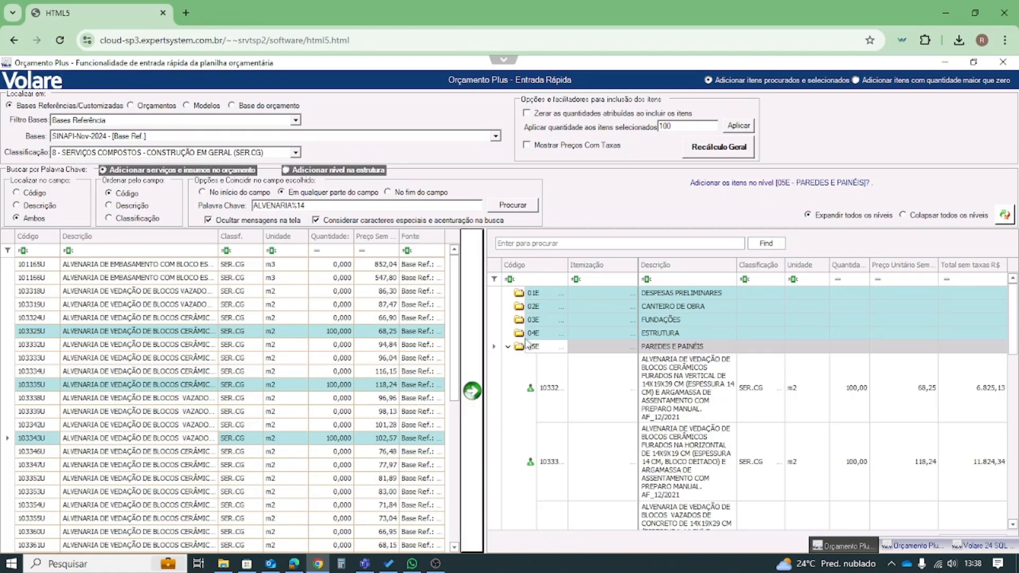
{"action": "left_click", "coordinate": [508, 347]}
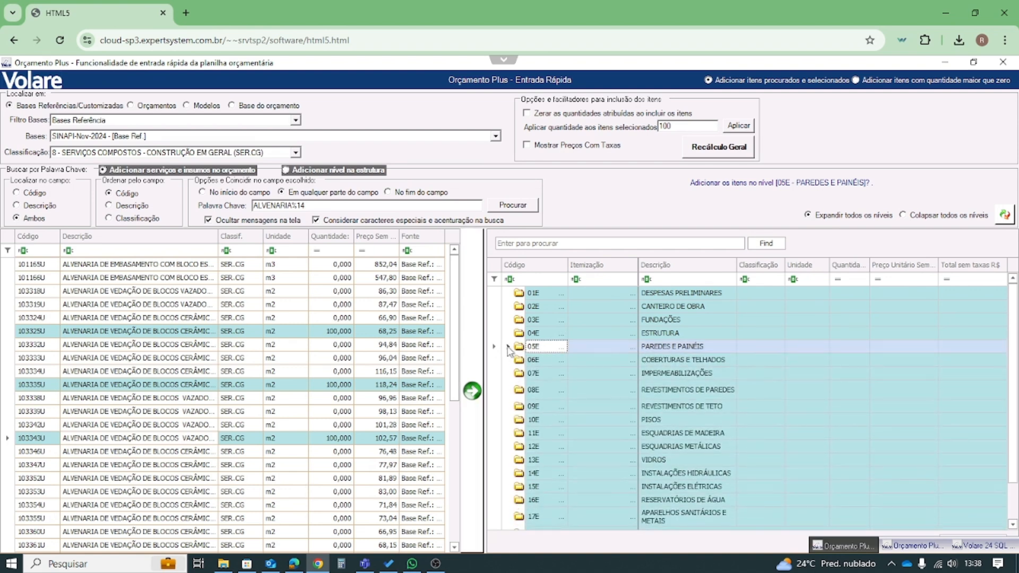
{"action": "left_click", "coordinate": [509, 346]}
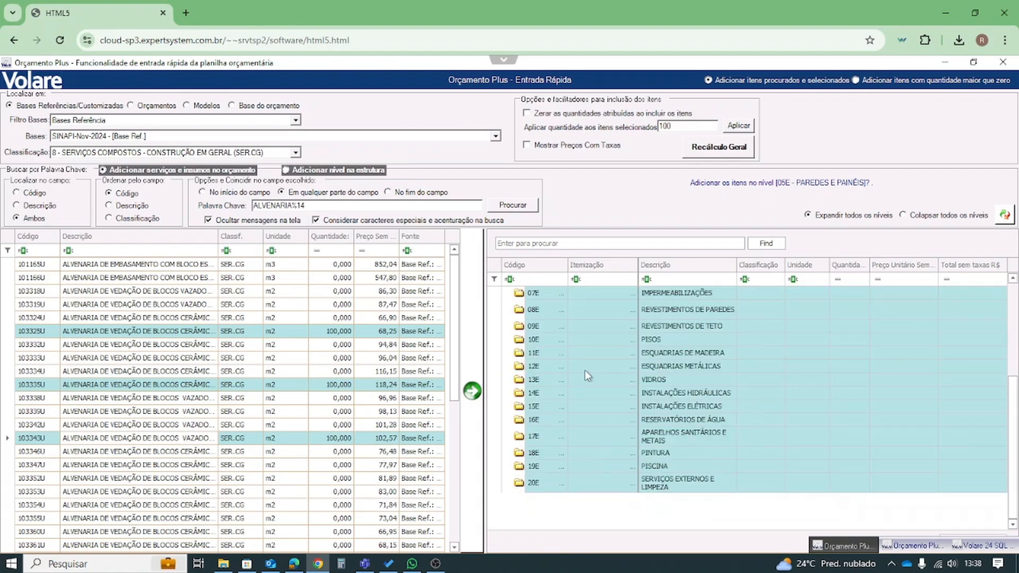
Examine the service composition of the first masonry item under PAREDES E PAINÉIS, and close it
{"action": "left_click", "coordinate": [861, 402]}
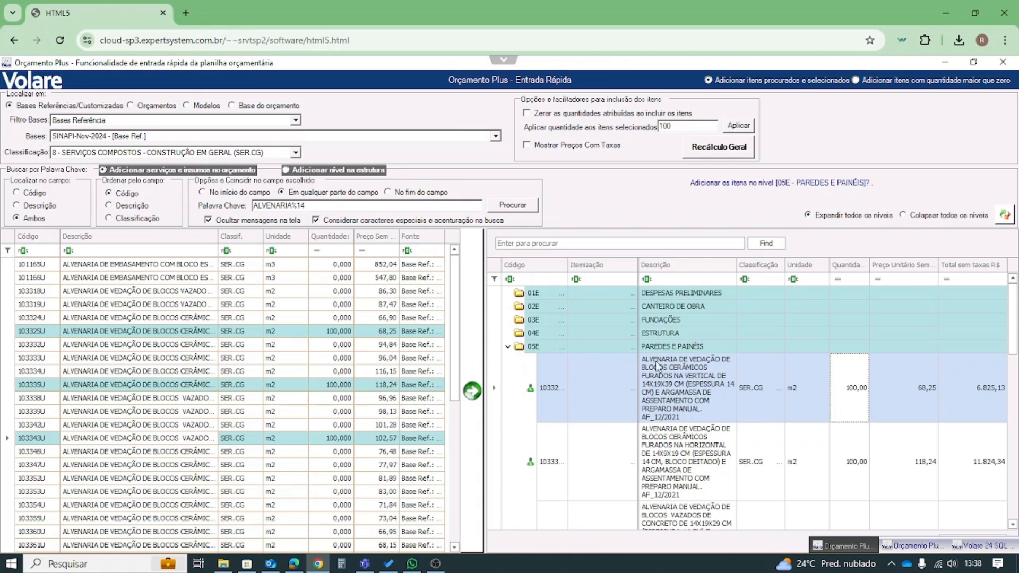
{"action": "left_click", "coordinate": [680, 389]}
{"action": "double_click", "coordinate": [679, 390]}
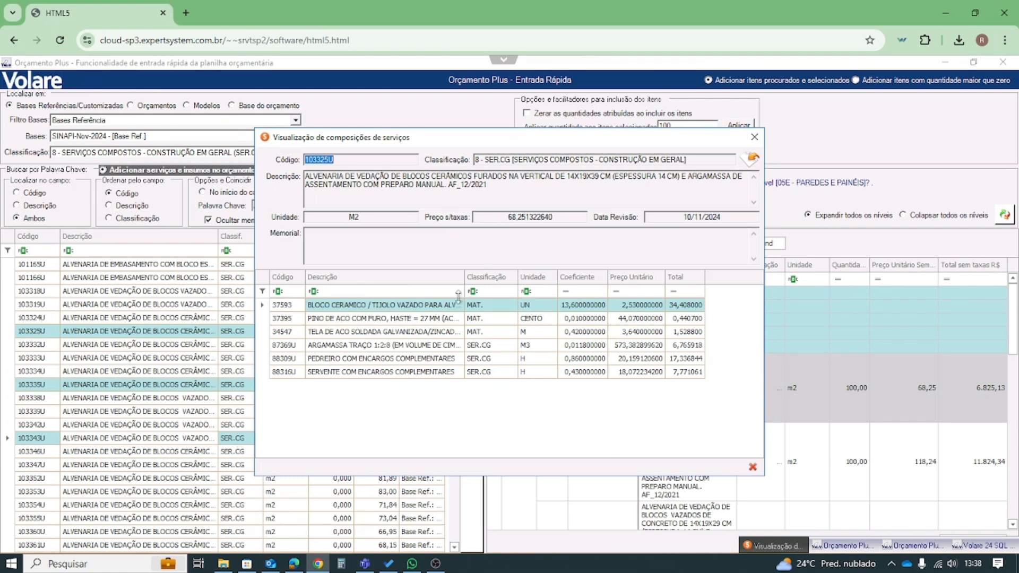
{"action": "left_click", "coordinate": [755, 139]}
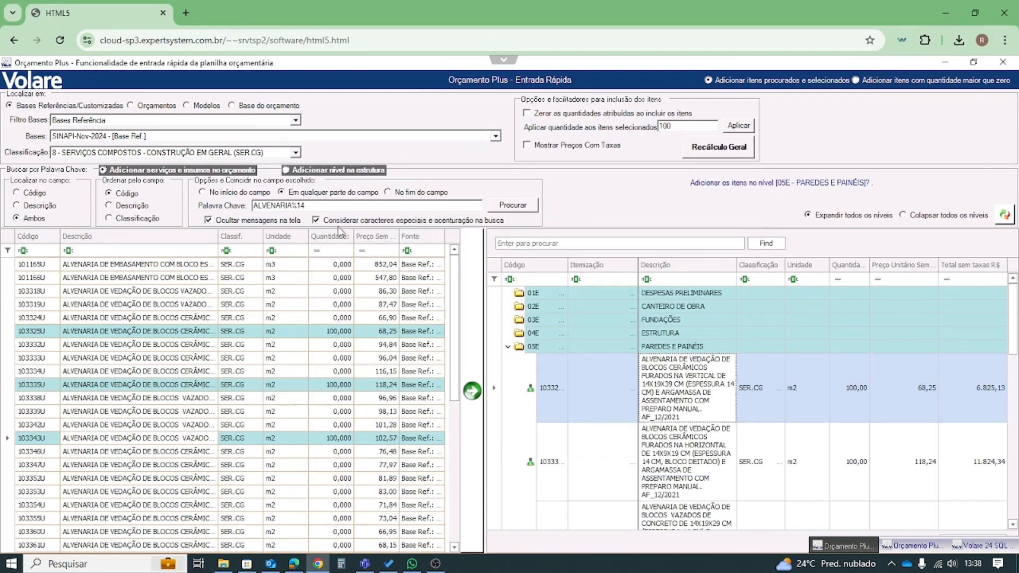
Create a level at the budget root with code 21E and description OUTROS
{"action": "left_click", "coordinate": [507, 348]}
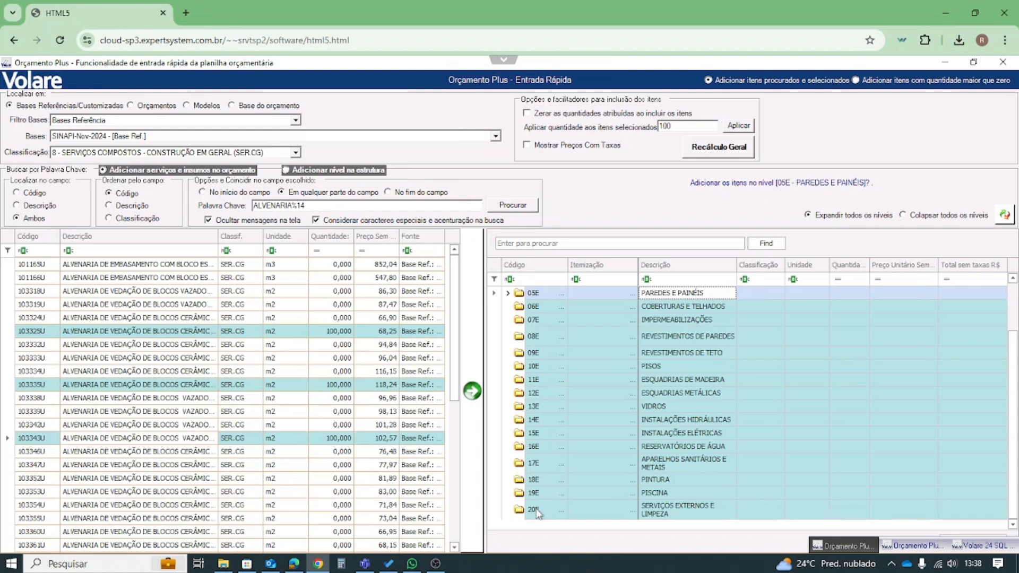
{"action": "left_click", "coordinate": [534, 509]}
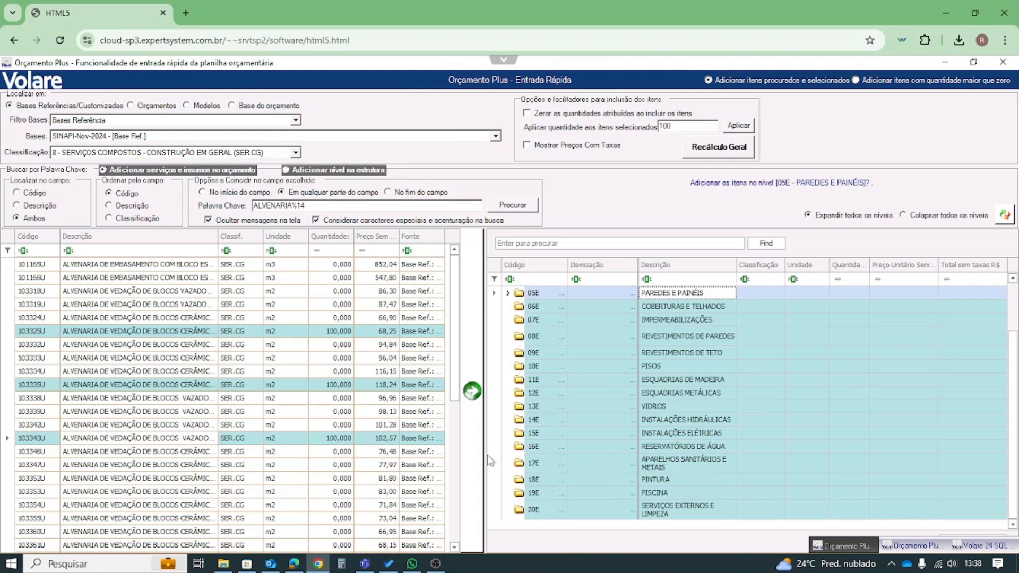
{"action": "left_click", "coordinate": [285, 170]}
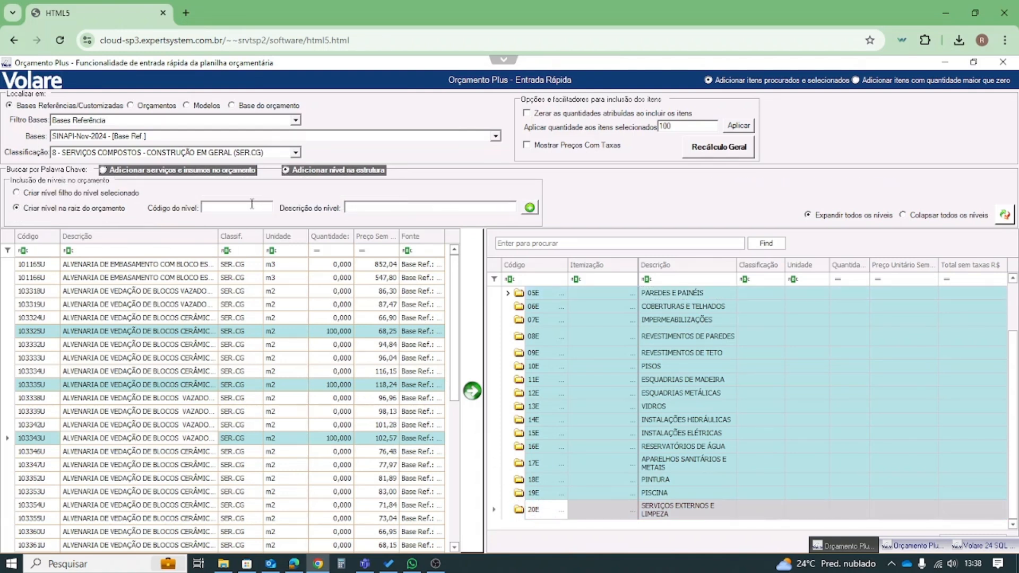
{"action": "type", "text": "21E"}
{"action": "left_click", "coordinate": [529, 210]}
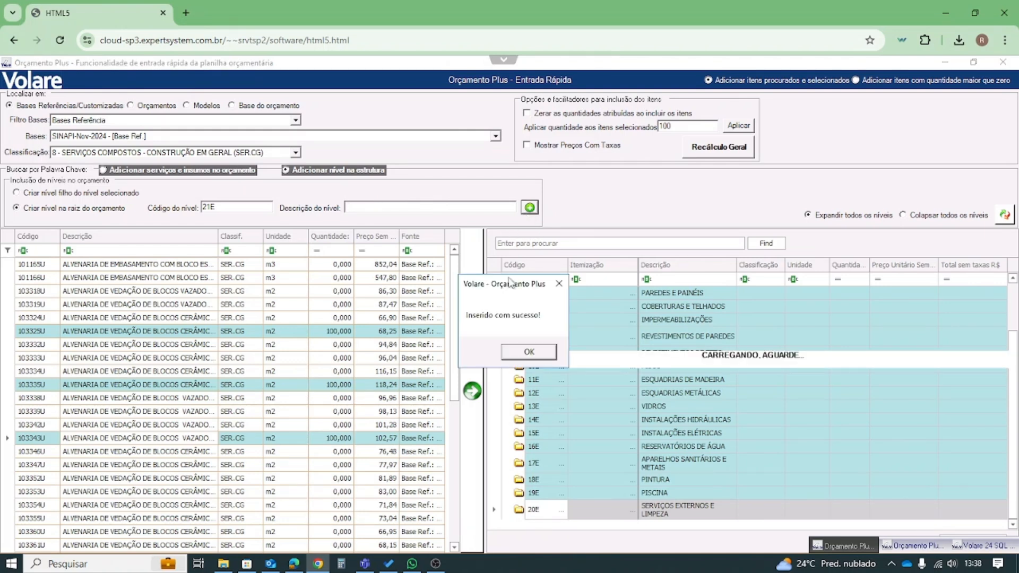
{"action": "left_click", "coordinate": [511, 355]}
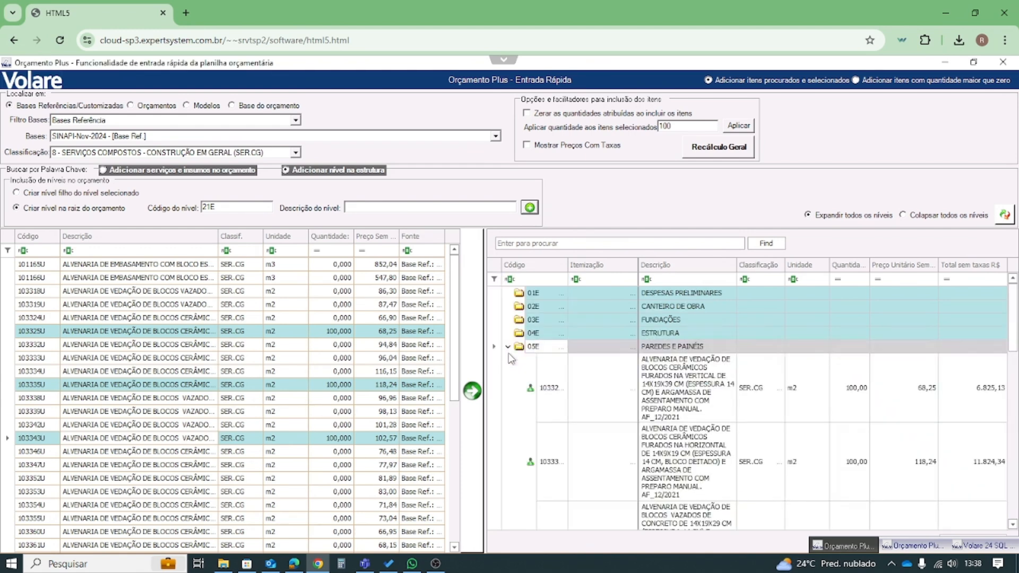
Create a child level under 21E OUTROS with code 21E.01 and description TESTE
{"action": "left_click", "coordinate": [508, 348]}
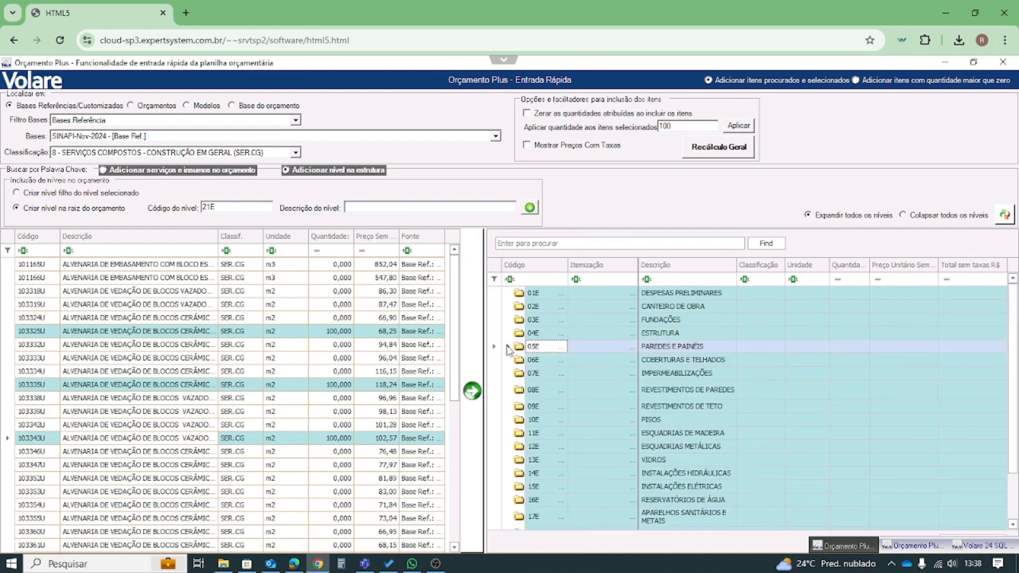
{"action": "scroll", "coordinate": [572, 417], "scroll_direction": "down", "scroll_amount": 2}
{"action": "left_click", "coordinate": [531, 514]}
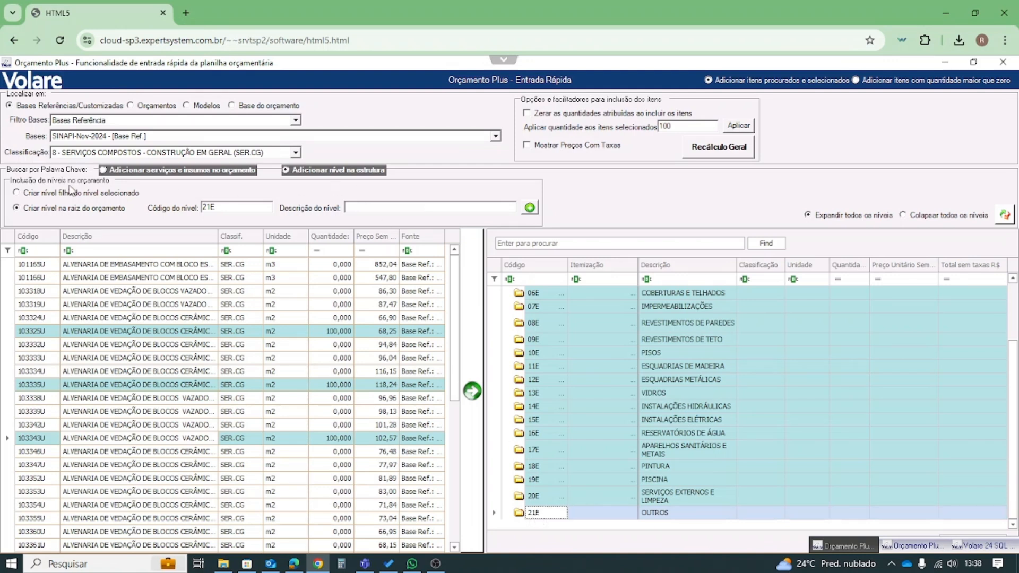
{"action": "left_click", "coordinate": [48, 195]}
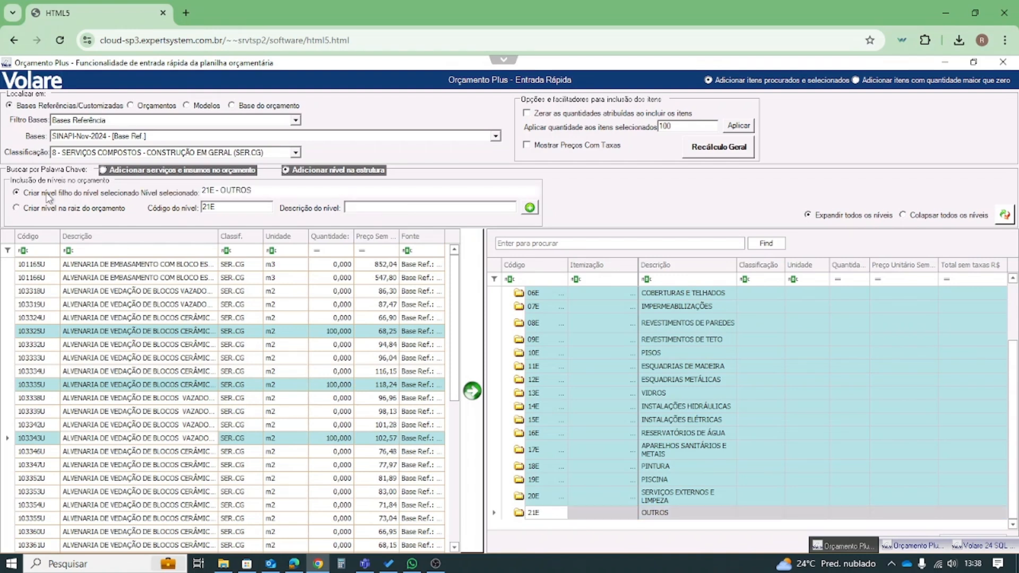
{"action": "left_click", "coordinate": [217, 207]}
{"action": "left_click", "coordinate": [360, 207]}
{"action": "type", "text": "TESTE"}
{"action": "key", "text": "Return"}
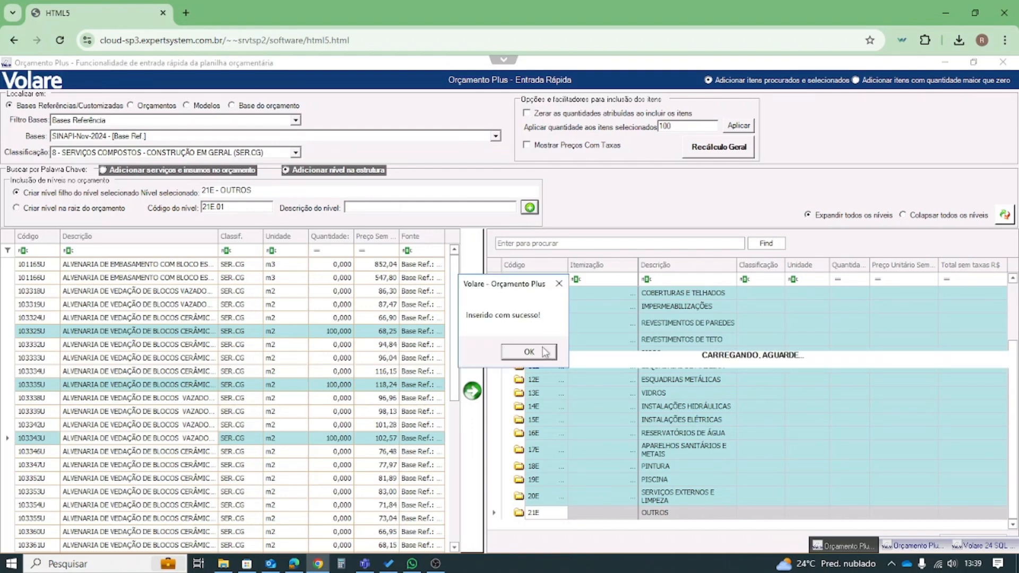
{"action": "left_click", "coordinate": [545, 352]}
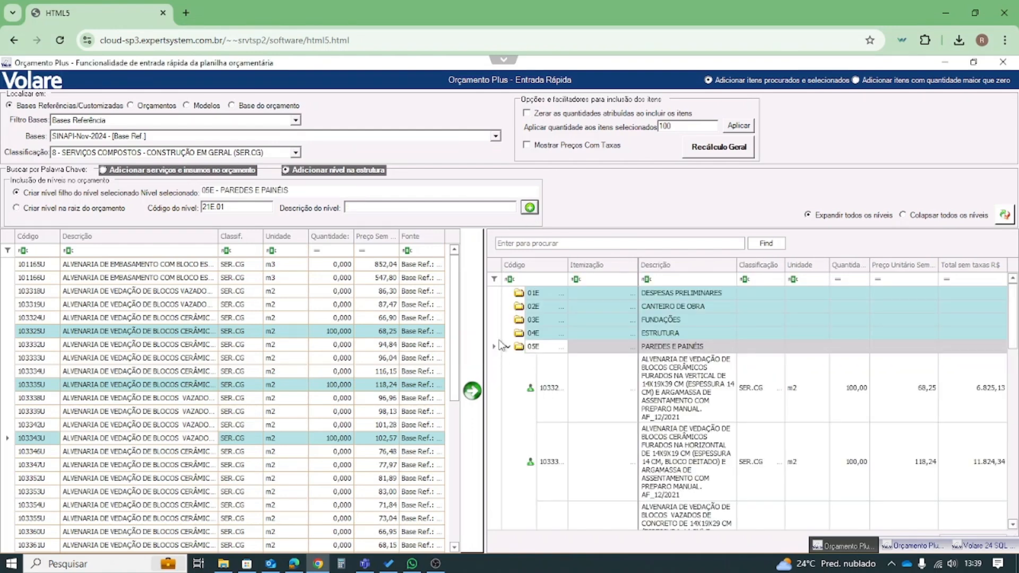
Add the selected masonry services to level 21E.01 TESTE and run a general recalculation of the budget
{"action": "scroll", "coordinate": [519, 362], "scroll_direction": "down", "scroll_amount": 5}
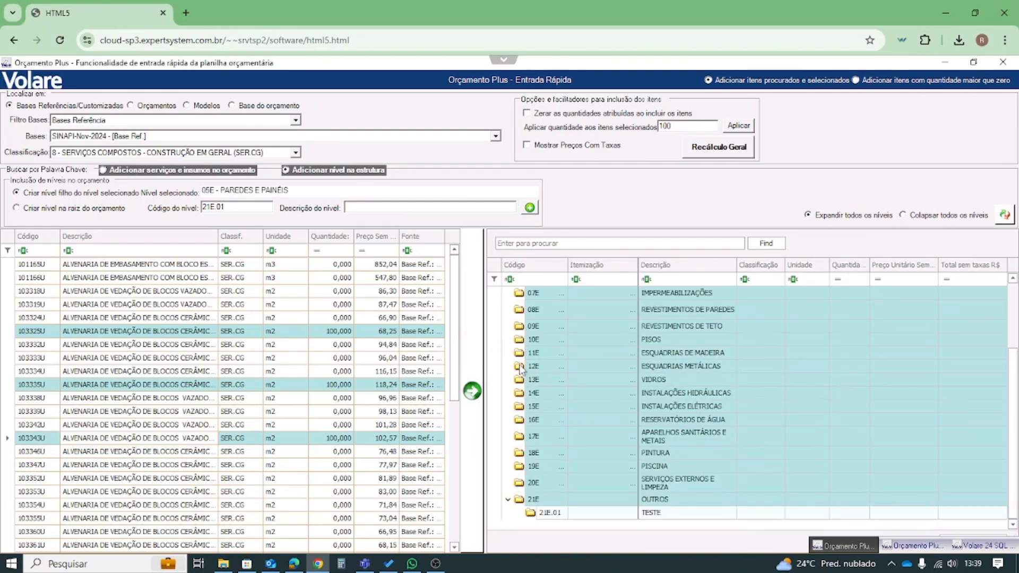
{"action": "left_click", "coordinate": [545, 511]}
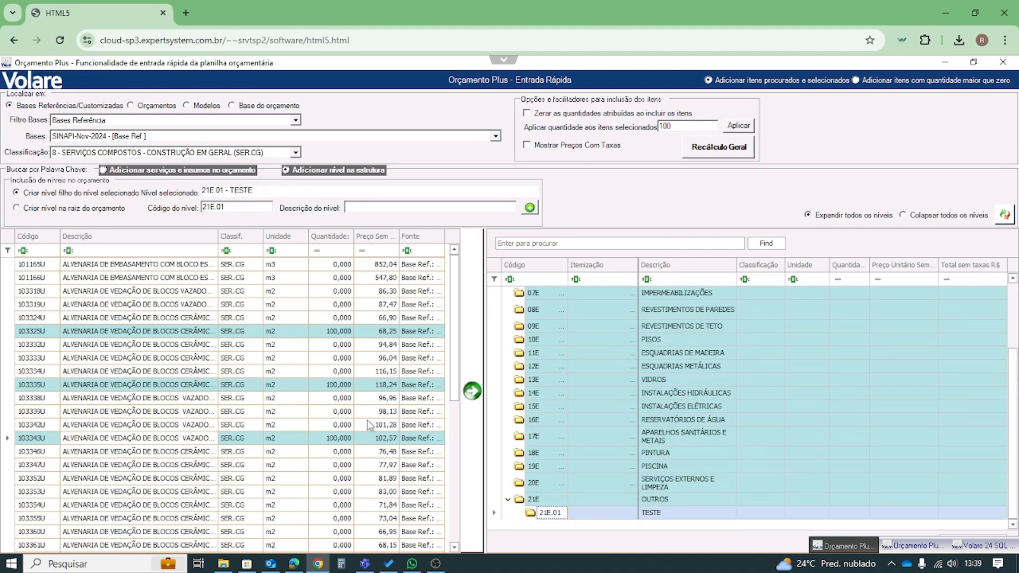
{"action": "left_click", "coordinate": [472, 391]}
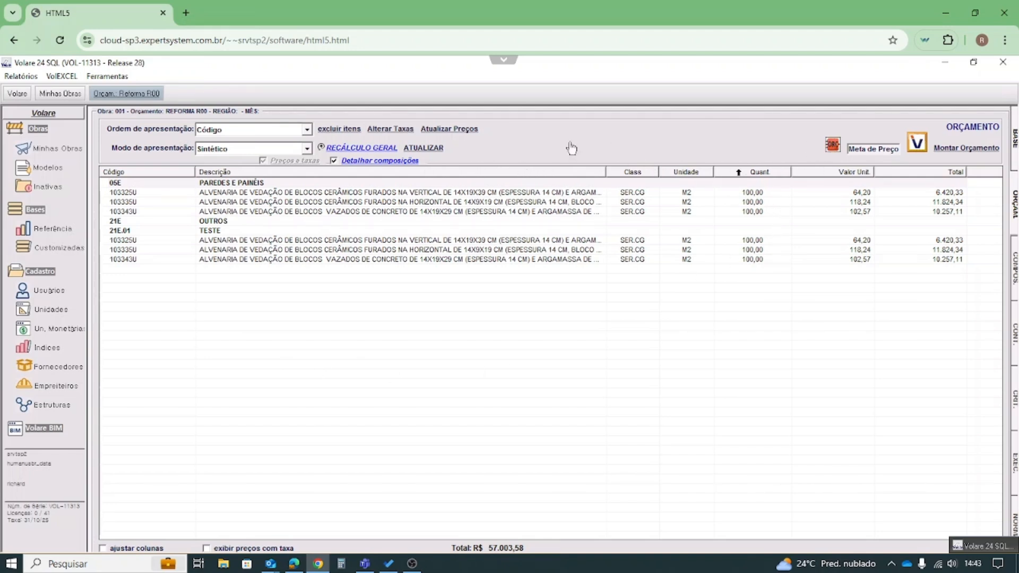
{"action": "left_click", "coordinate": [360, 149]}
Generate the Insumos do Orçamento report with taxes, both quantity and price, and a structure breakdown by NIVEL 1, and close it
{"action": "left_click", "coordinate": [16, 77]}
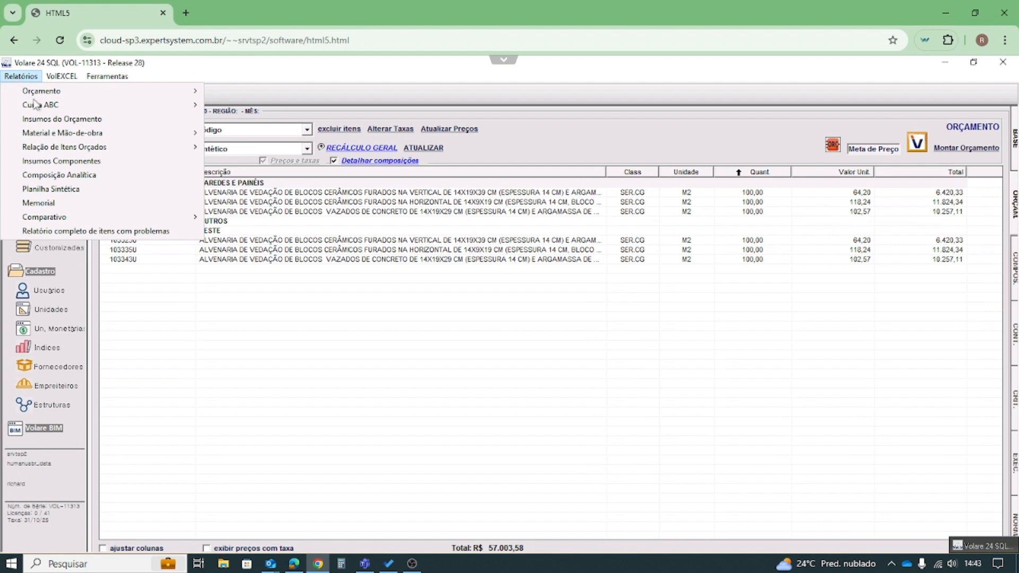
{"action": "mouse_move", "coordinate": [50, 92]}
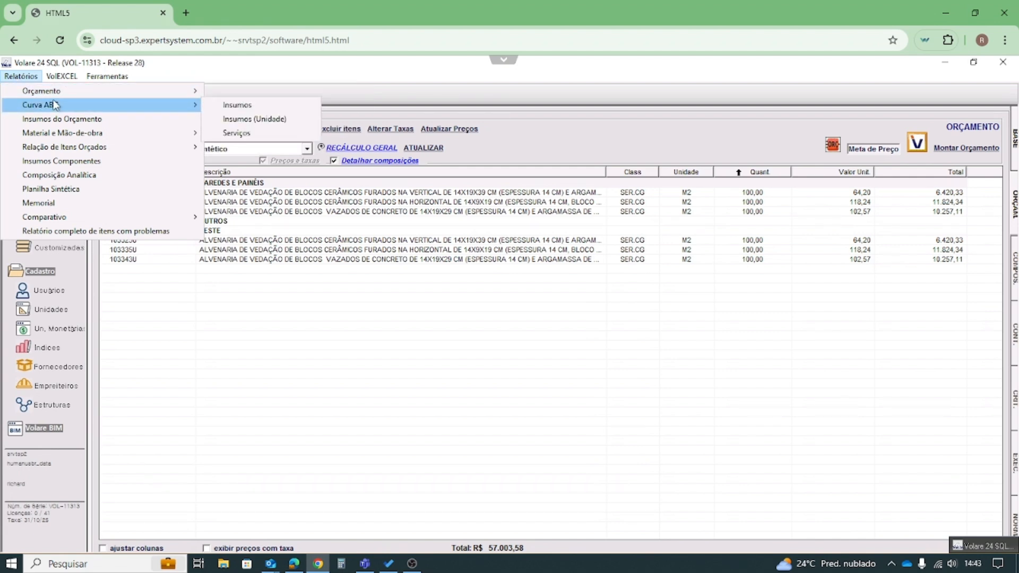
{"action": "mouse_move", "coordinate": [60, 131]}
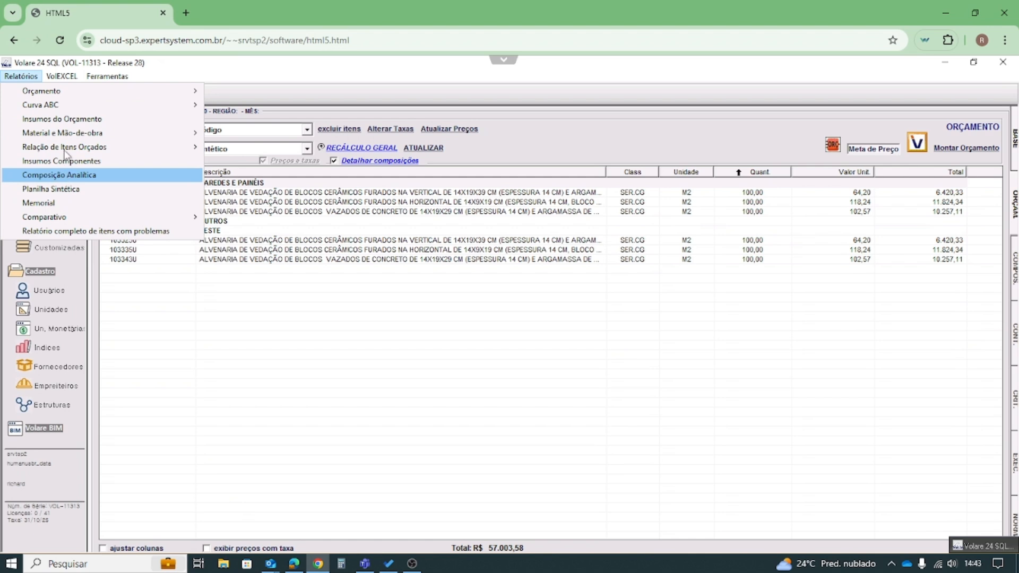
{"action": "left_click", "coordinate": [80, 124]}
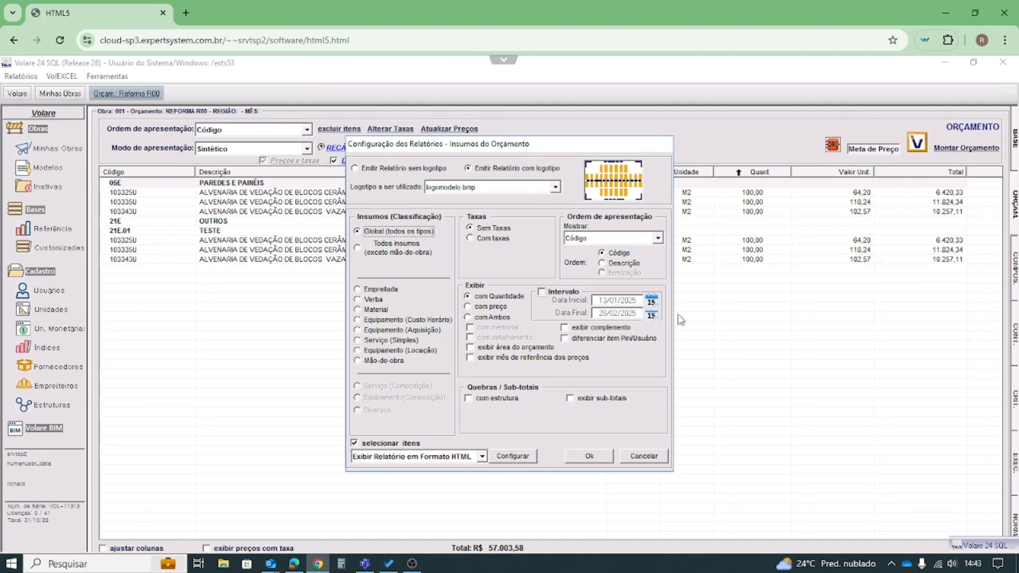
{"action": "left_click", "coordinate": [659, 238]}
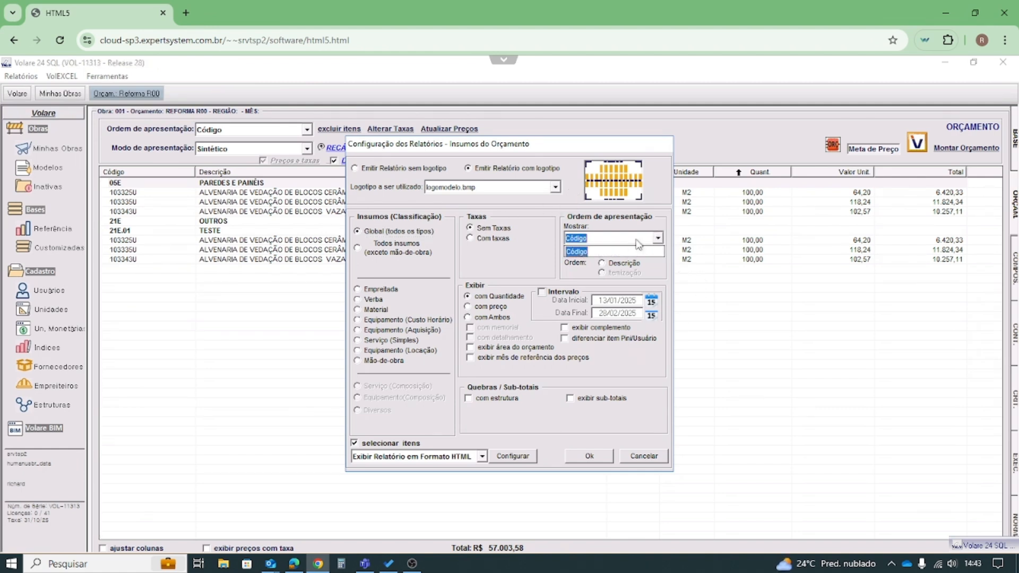
{"action": "left_click", "coordinate": [502, 239]}
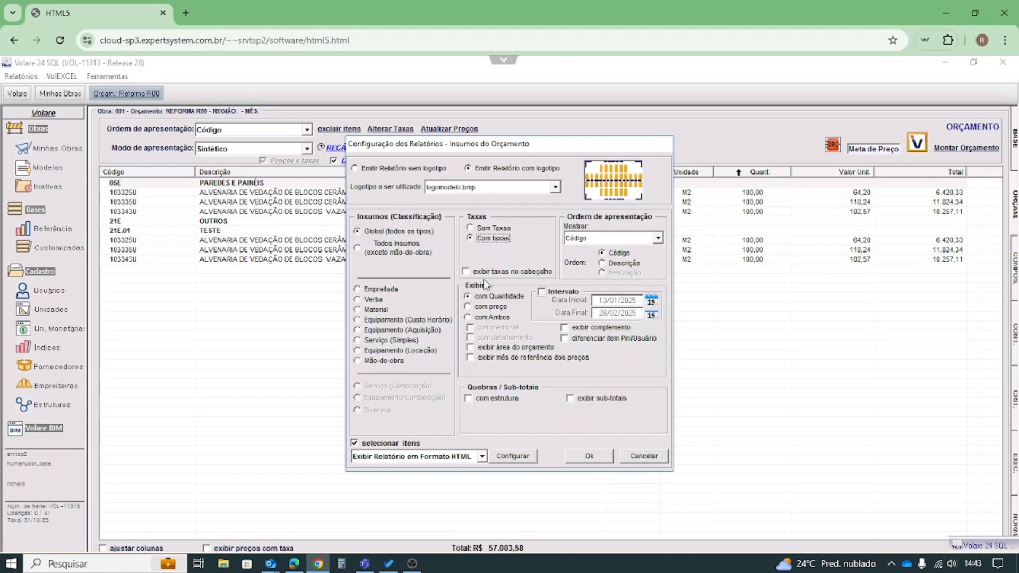
{"action": "left_click", "coordinate": [490, 317]}
{"action": "left_click", "coordinate": [518, 394]}
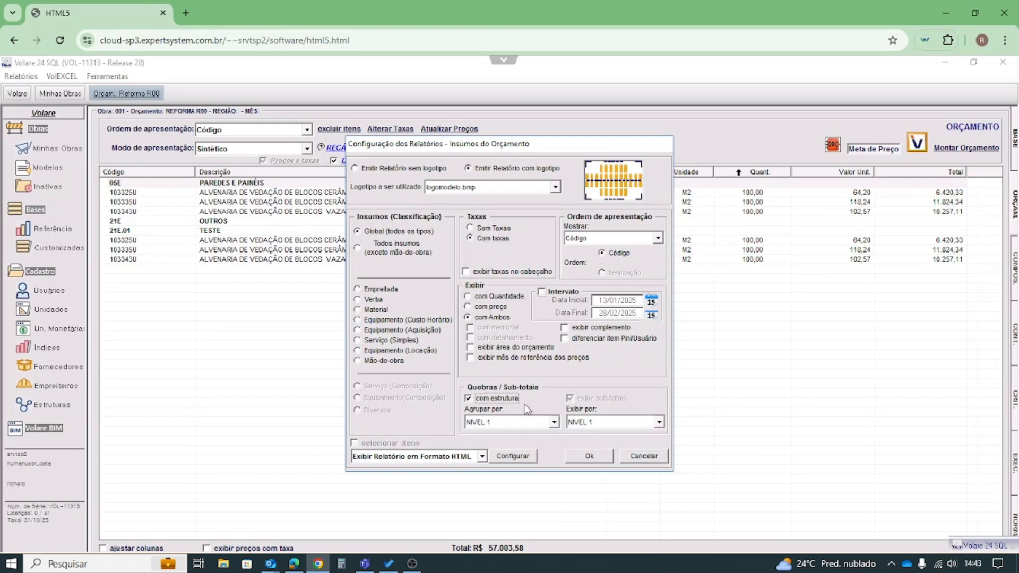
{"action": "left_click", "coordinate": [590, 457]}
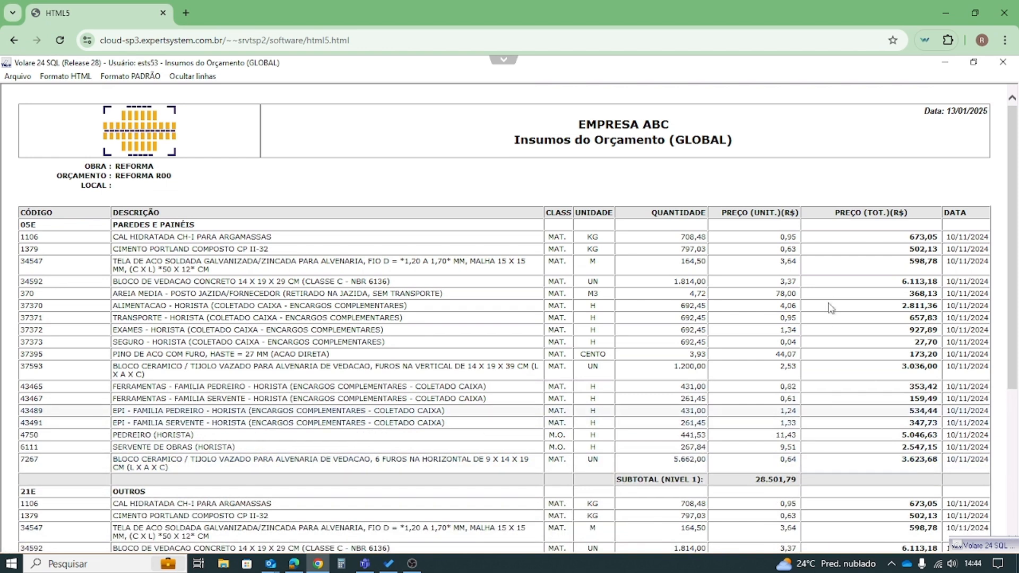
{"action": "left_click", "coordinate": [21, 77]}
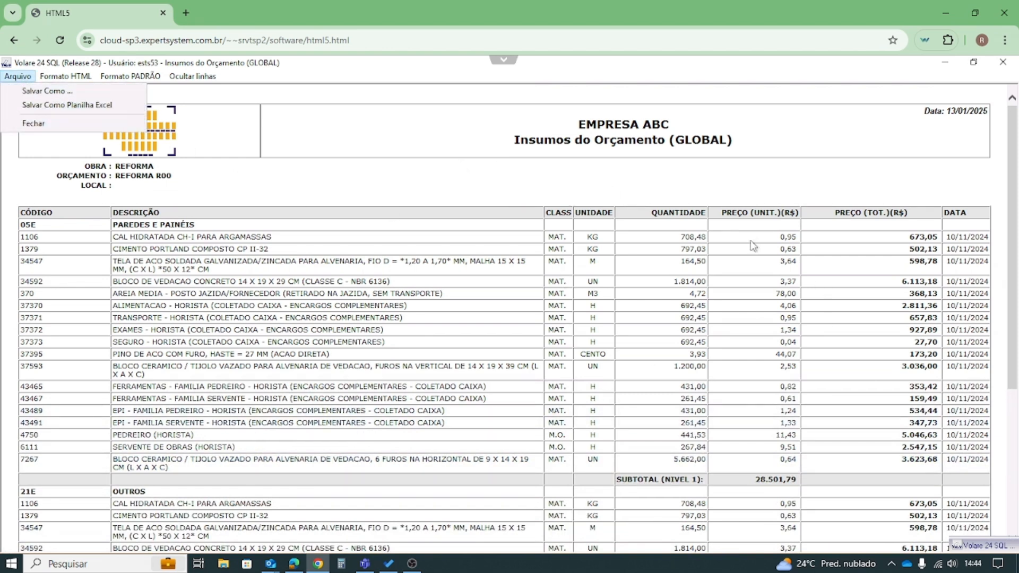
{"action": "left_click", "coordinate": [1002, 62]}
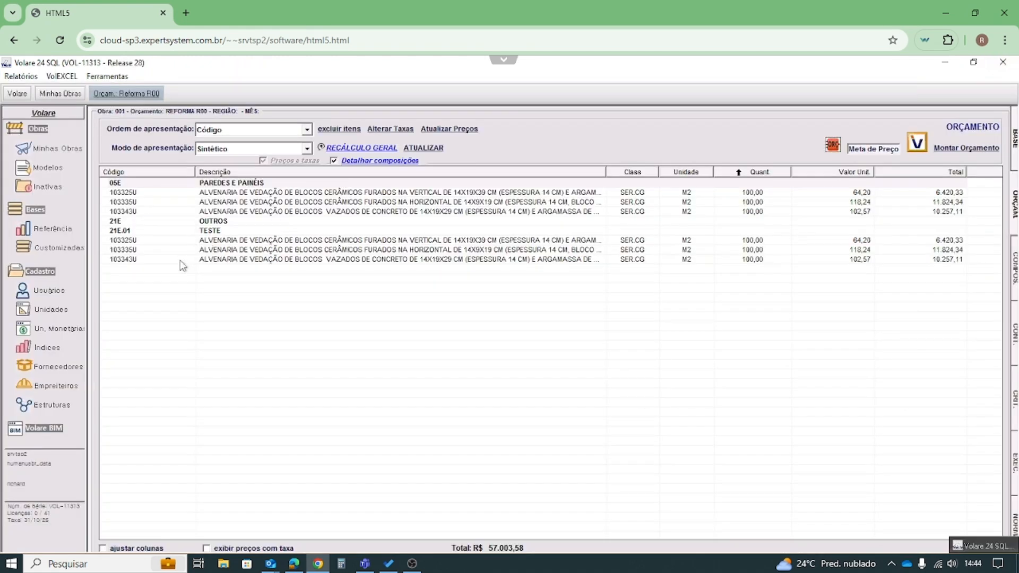
Generate the Composição Analítica report for item 103343U only, and close it
{"action": "left_click", "coordinate": [22, 76]}
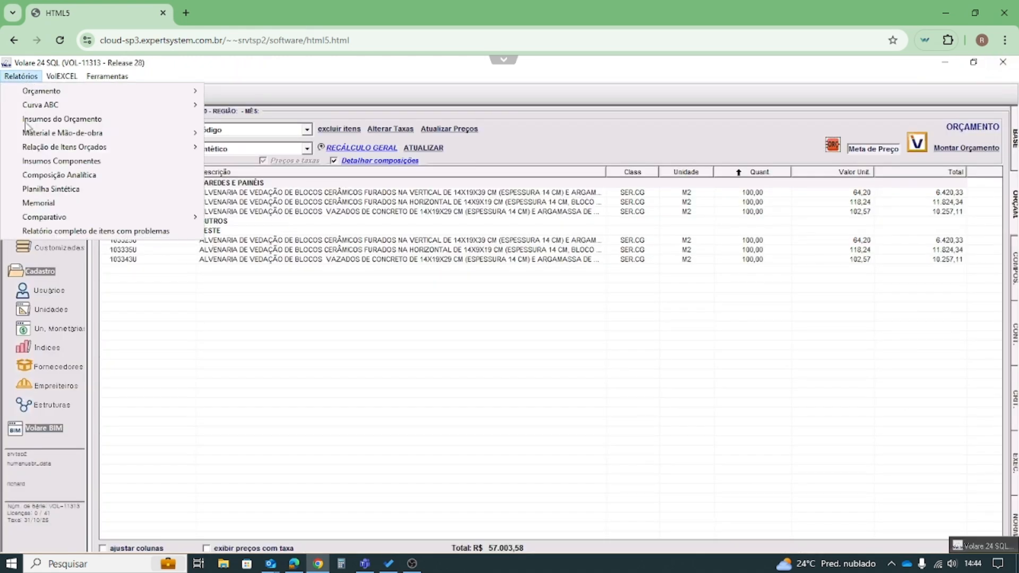
{"action": "left_click", "coordinate": [44, 175]}
{"action": "left_click", "coordinate": [619, 377]}
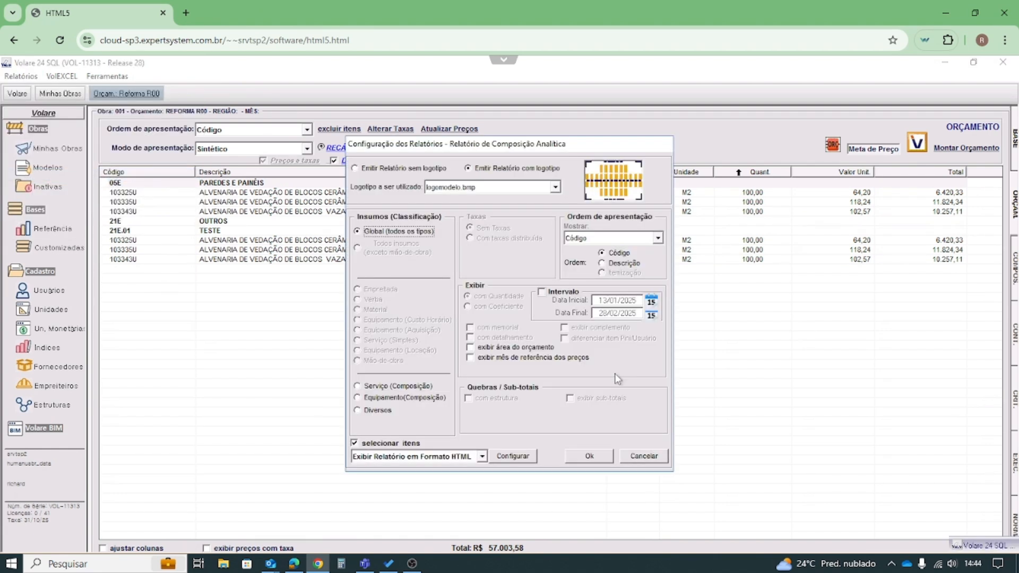
{"action": "left_click", "coordinate": [584, 459]}
{"action": "left_click", "coordinate": [325, 271]}
{"action": "left_click", "coordinate": [322, 261]}
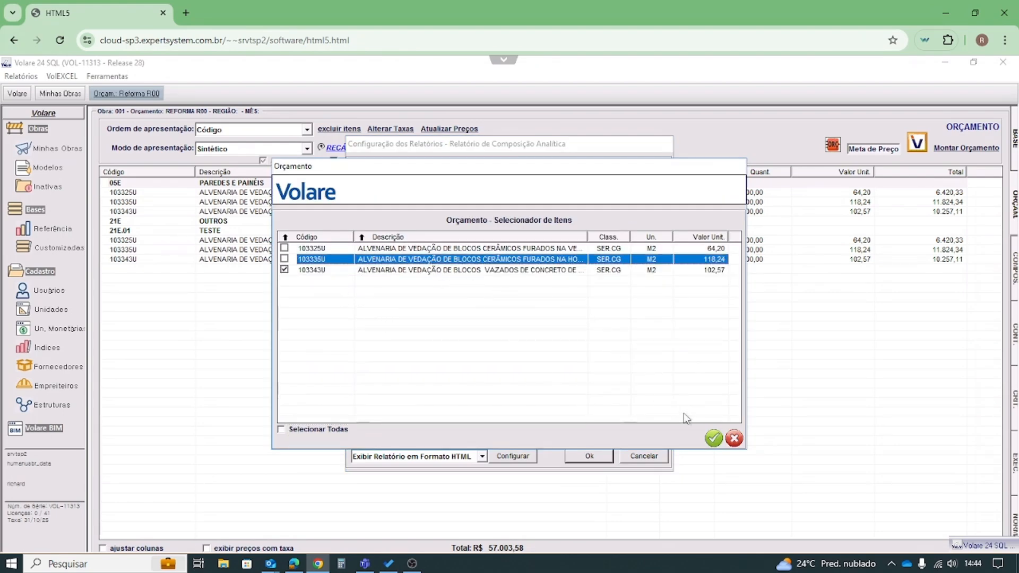
{"action": "left_click", "coordinate": [715, 441]}
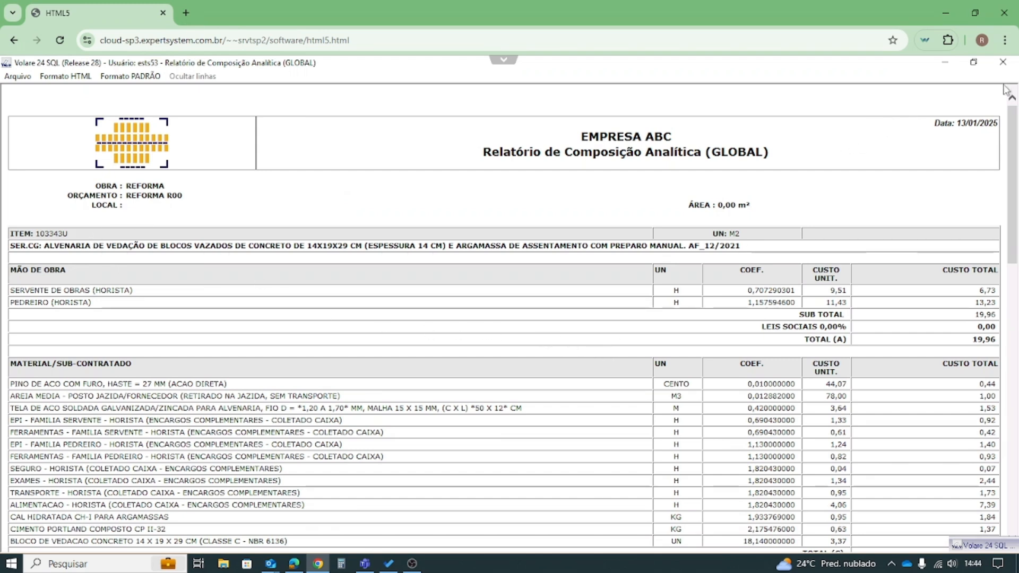
{"action": "left_click", "coordinate": [1002, 64]}
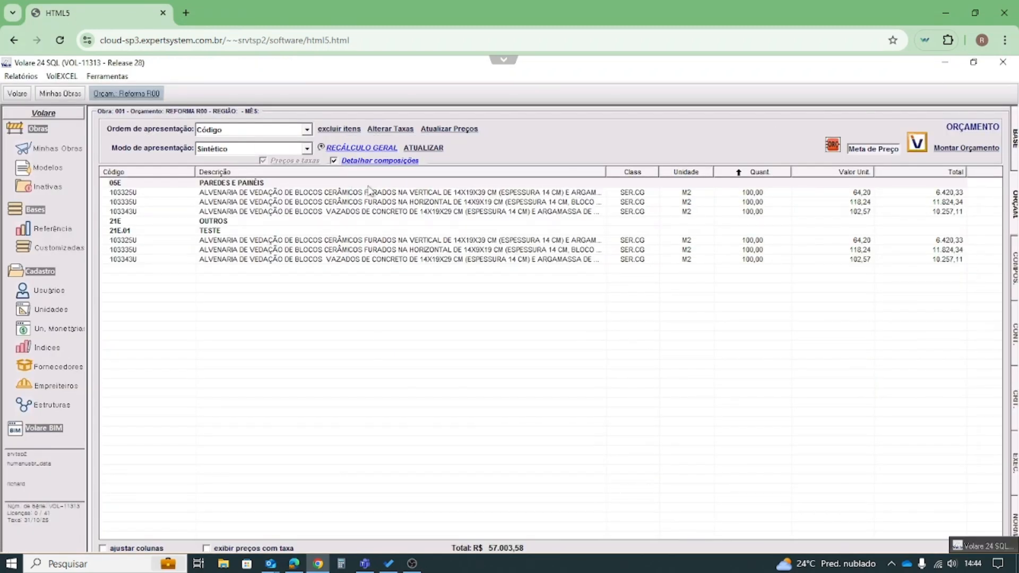
Open the customizable reports from Orçamento Plus and remove the Itemização and Fonte columns from the Orçamento Sintético report
{"action": "left_click", "coordinate": [834, 151]}
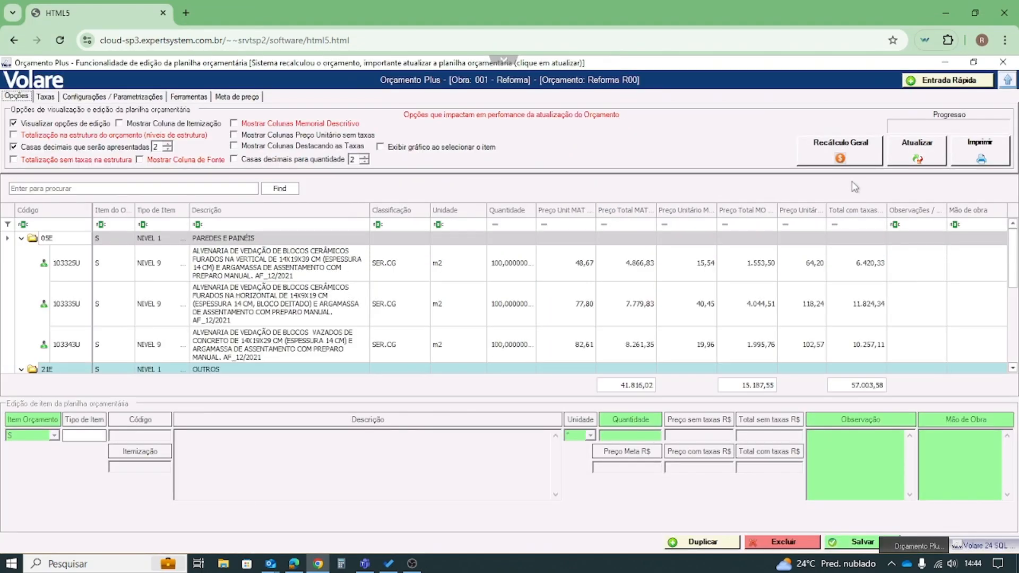
{"action": "left_click", "coordinate": [982, 159]}
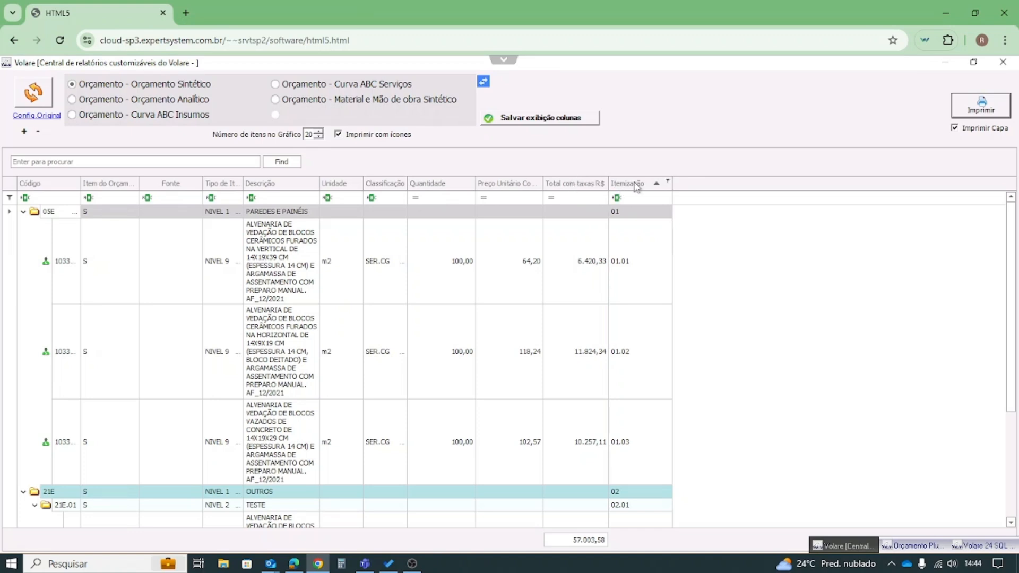
{"action": "left_click_drag", "start_coordinate": [644, 184], "coordinate": [643, 166]}
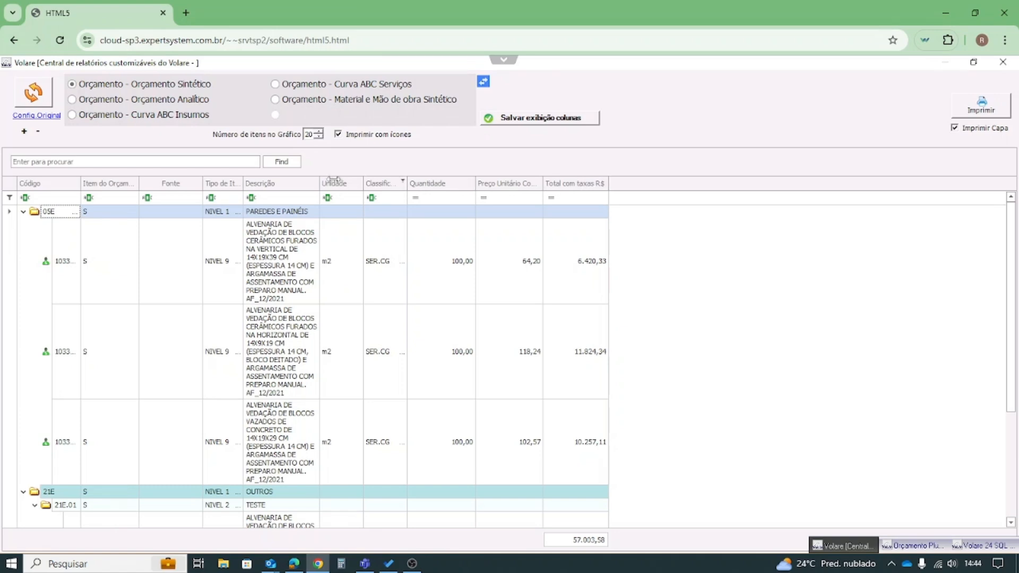
{"action": "left_click_drag", "start_coordinate": [175, 192], "coordinate": [833, 130]}
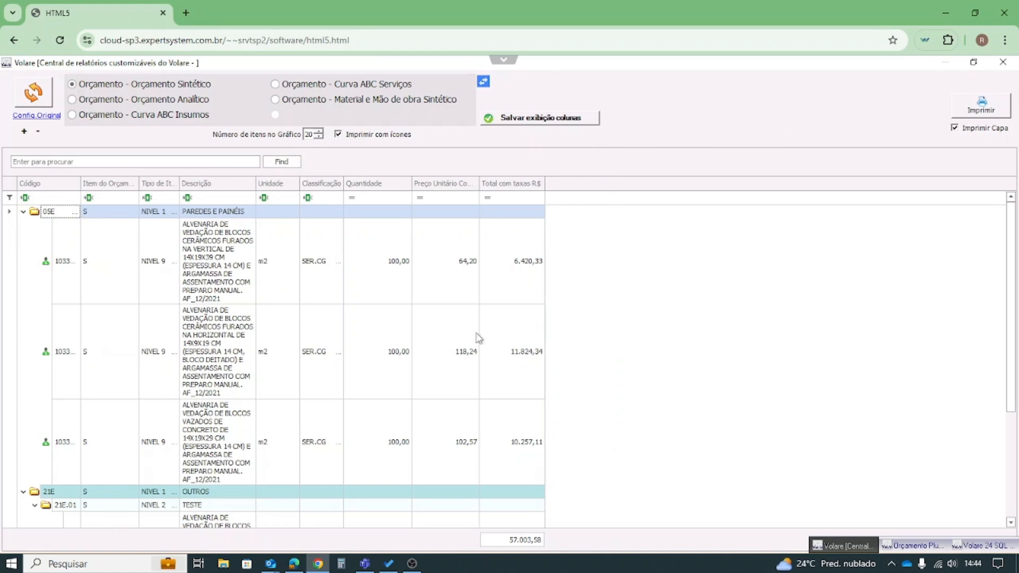
Add the Procedimento Executivo column to the Orçamento Sintético report from the available hidden columns
{"action": "right_click", "coordinate": [597, 188]}
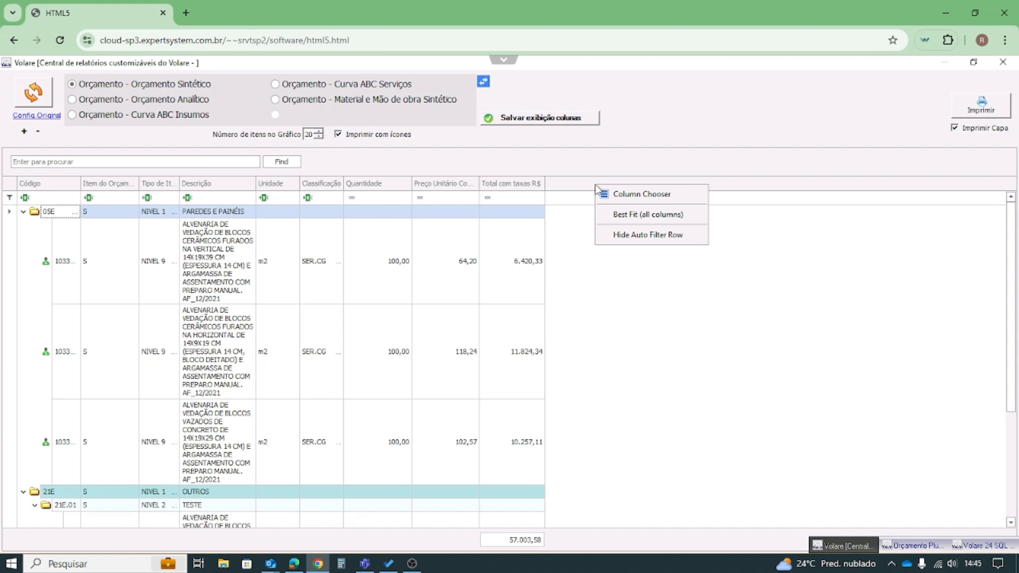
{"action": "left_click", "coordinate": [617, 202]}
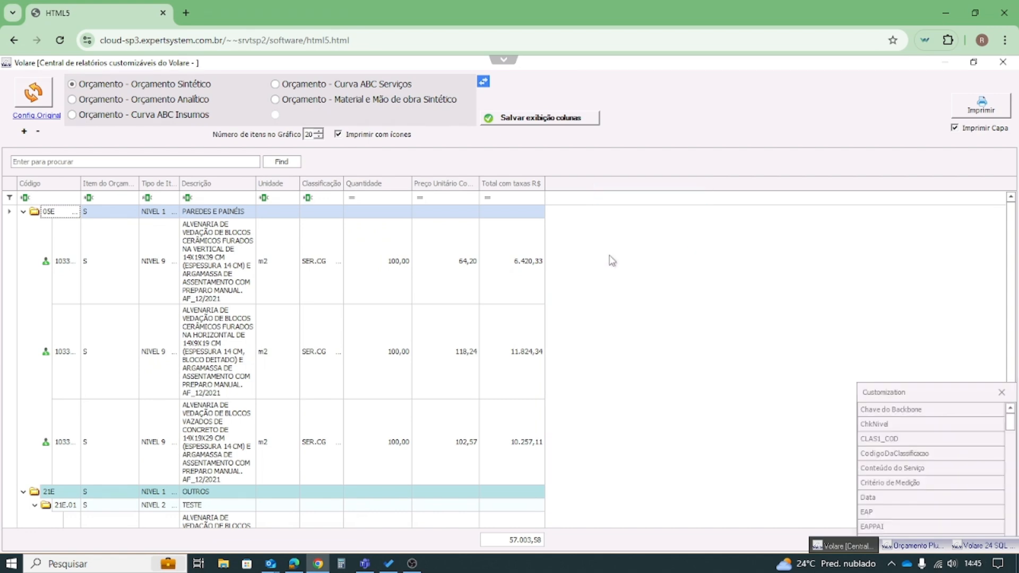
{"action": "scroll", "coordinate": [900, 513], "scroll_direction": "down", "scroll_amount": 1}
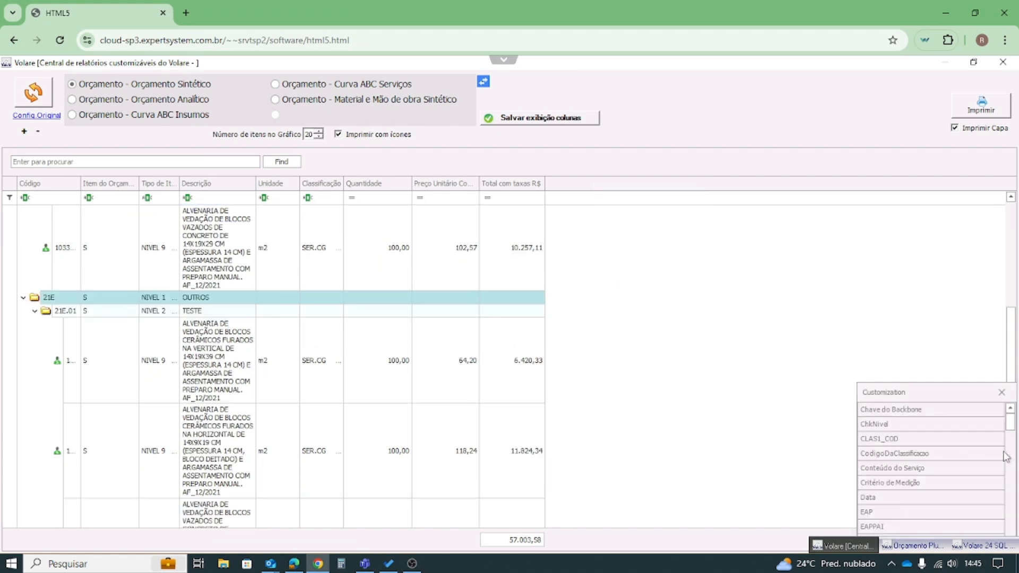
{"action": "left_click_drag", "start_coordinate": [1015, 421], "coordinate": [1008, 553]}
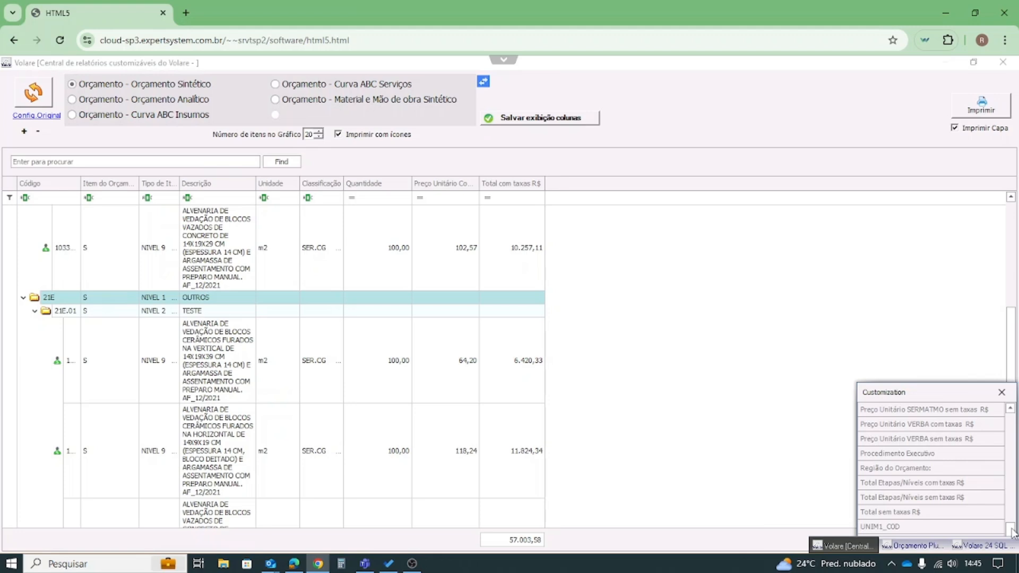
{"action": "left_click_drag", "start_coordinate": [1012, 528], "coordinate": [1014, 462]}
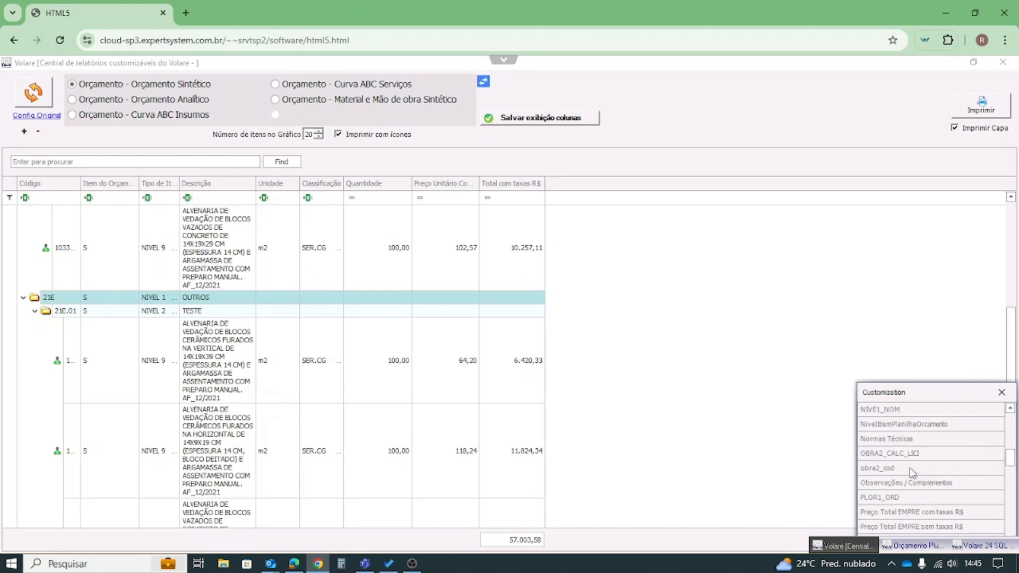
{"action": "scroll", "coordinate": [923, 488], "scroll_direction": "down", "scroll_amount": 8}
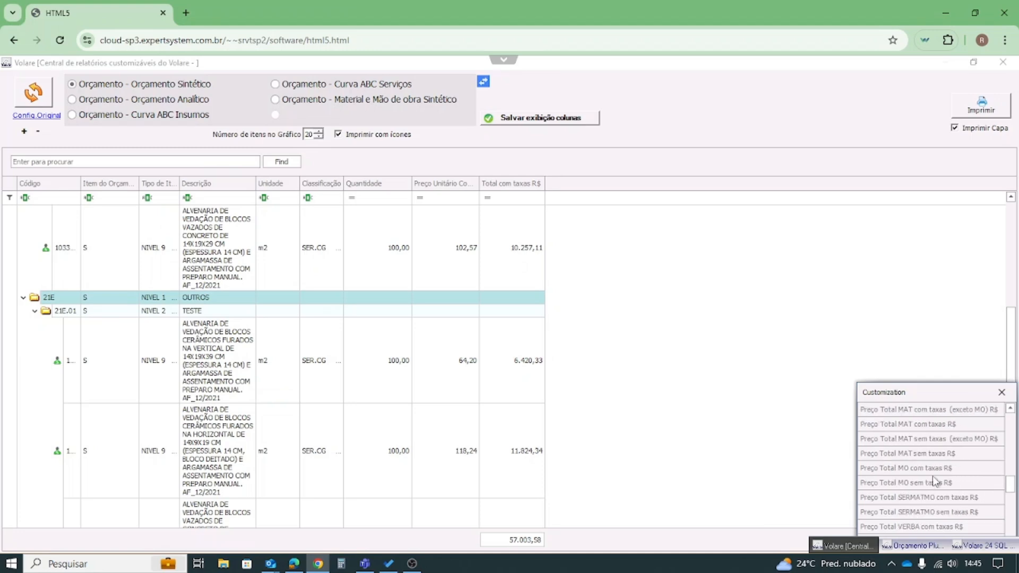
{"action": "scroll", "coordinate": [932, 479], "scroll_direction": "down", "scroll_amount": 3}
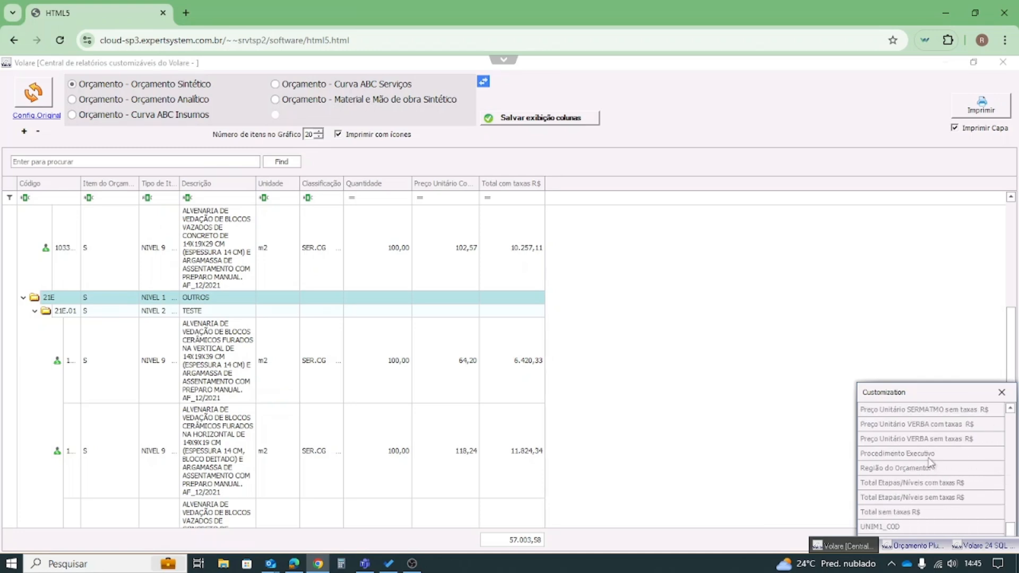
{"action": "double_click", "coordinate": [927, 454]}
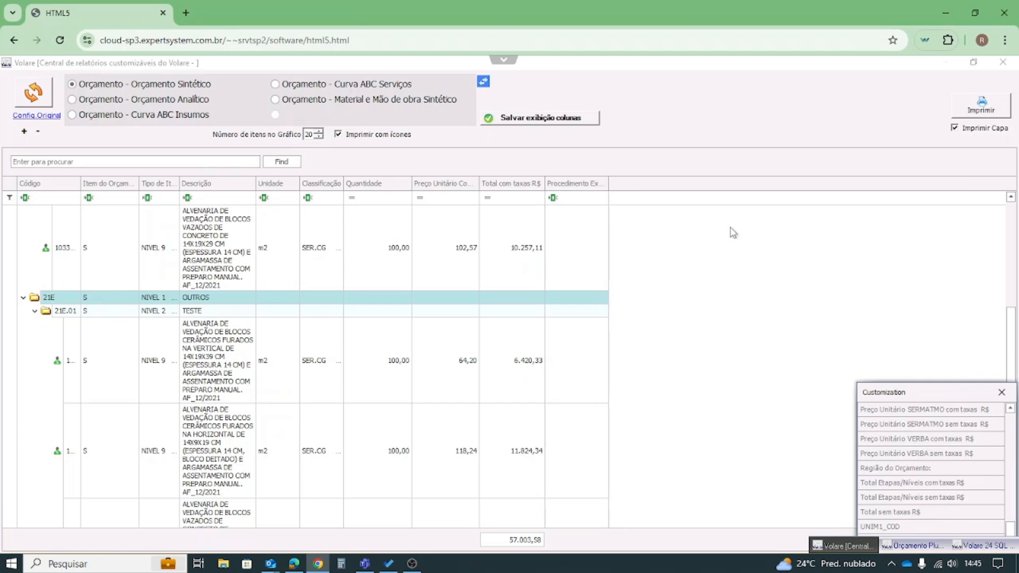
Generate the print preview of the Orçamento - Curva ABC Insumos customizable report and page through to its item table
{"action": "left_click", "coordinate": [170, 118]}
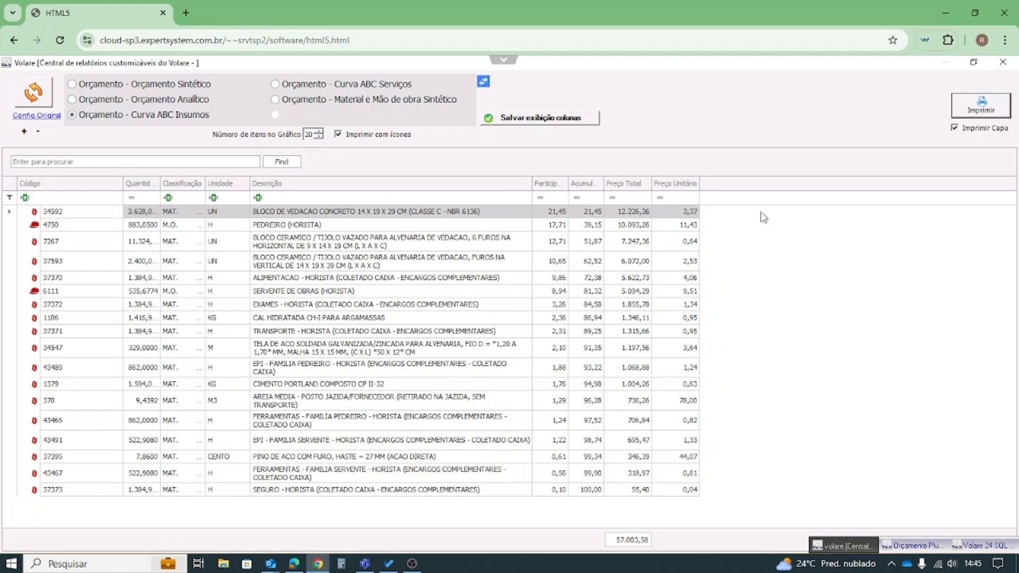
{"action": "left_click", "coordinate": [982, 109]}
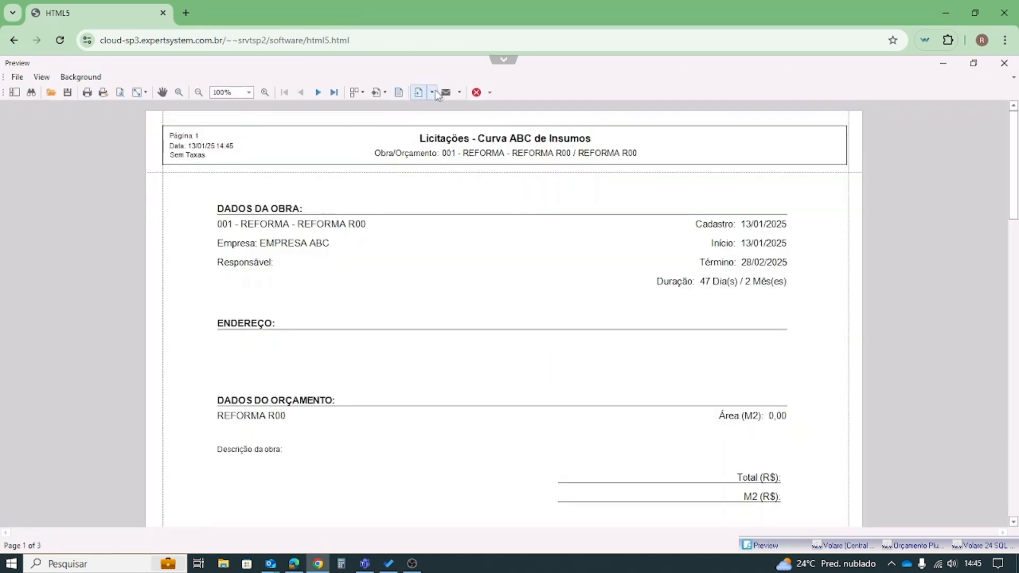
{"action": "scroll", "coordinate": [443, 280], "scroll_direction": "down", "scroll_amount": 10}
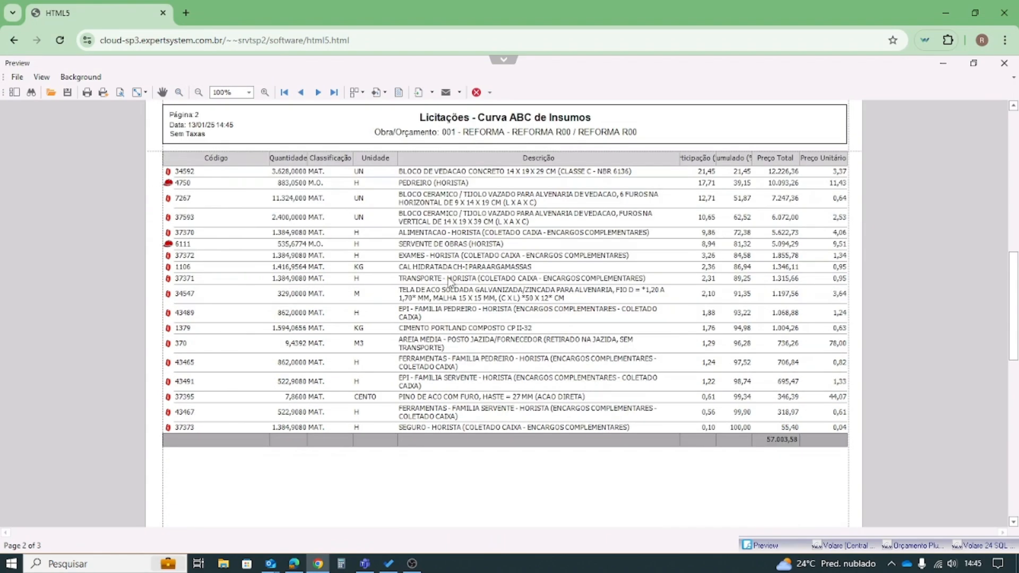
Export the Curva ABC de Insumos report as the XLSX file RelatorioMateriaEMaoDeObraTreeview2 and open it in Excel
{"action": "left_click", "coordinate": [431, 100]}
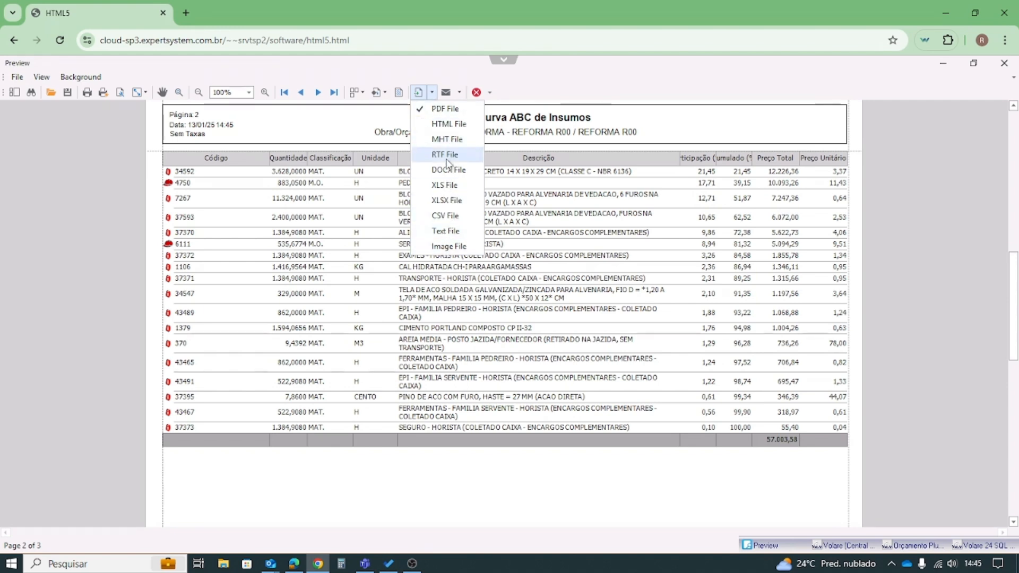
{"action": "left_click", "coordinate": [451, 201]}
{"action": "left_click", "coordinate": [504, 379]}
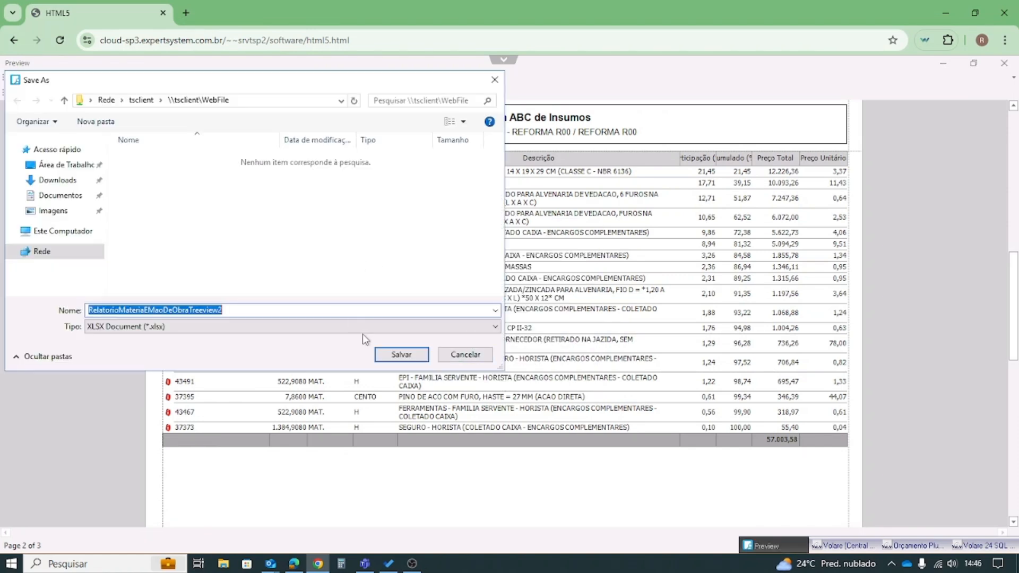
{"action": "left_click", "coordinate": [392, 360]}
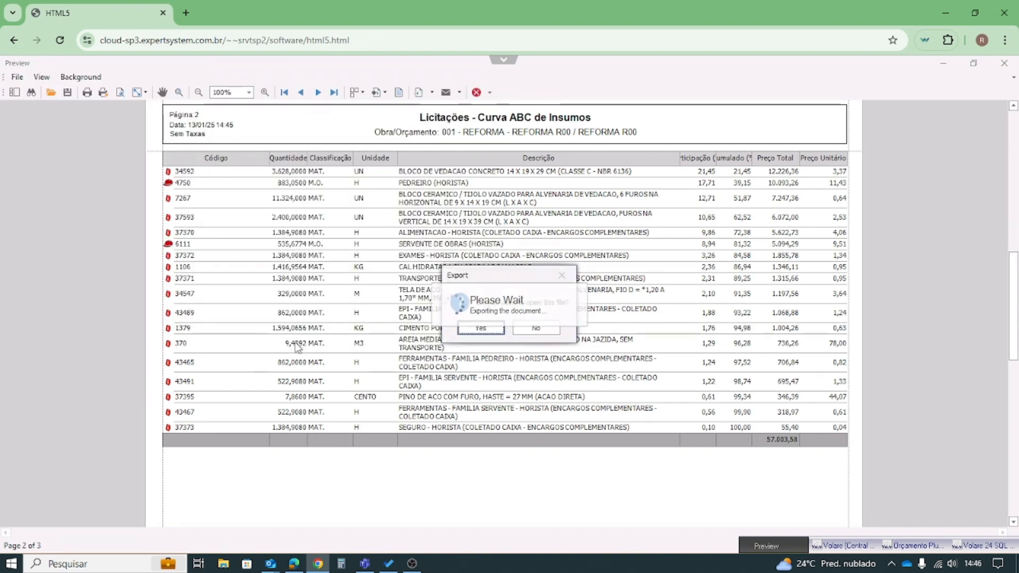
{"action": "left_click", "coordinate": [481, 328]}
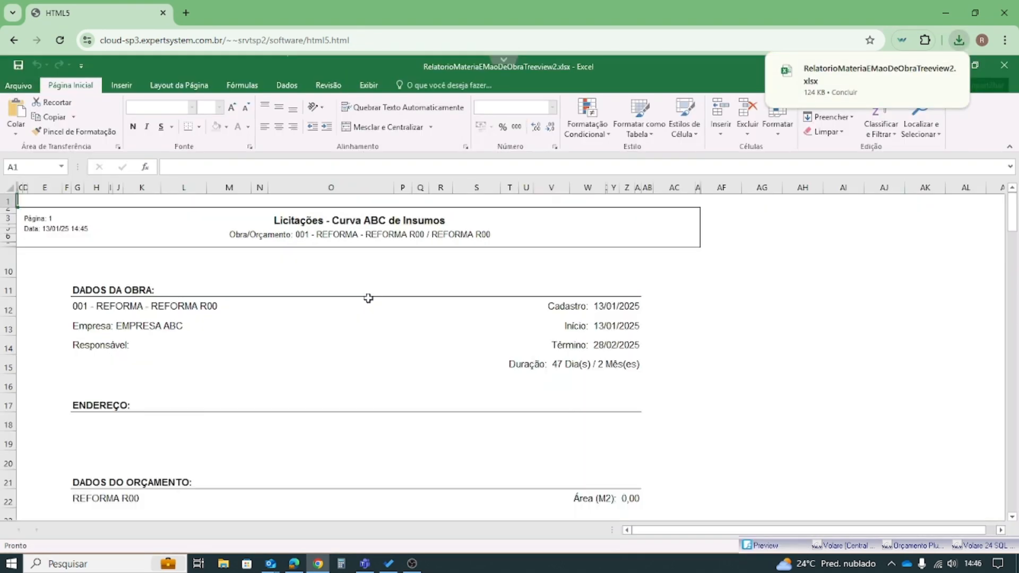
Examine the inputs table and pie chart in the exported Curva ABC workbook, and close the workbook
{"action": "scroll", "coordinate": [388, 291], "scroll_direction": "down", "scroll_amount": 17}
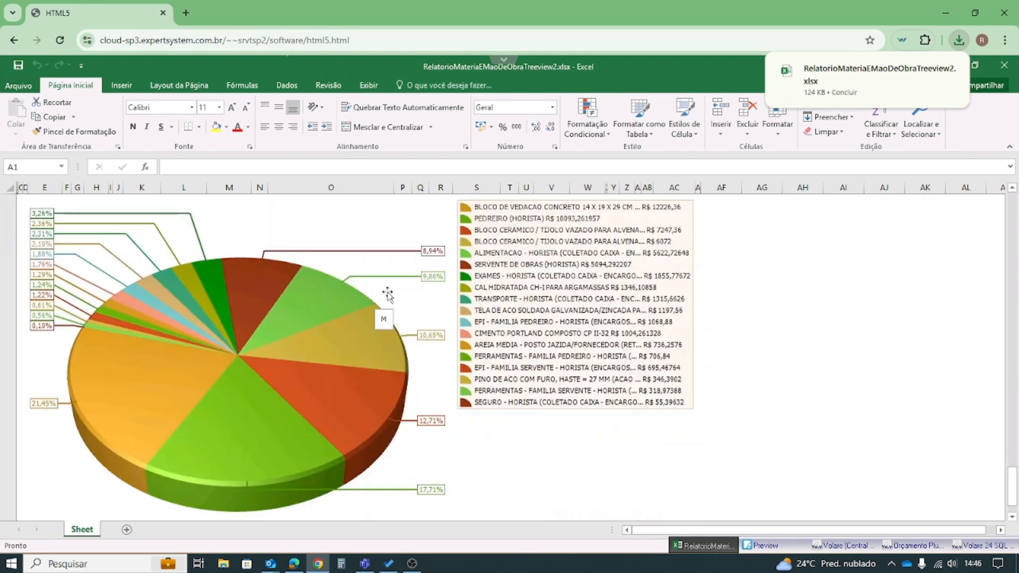
{"action": "scroll", "coordinate": [388, 291], "scroll_direction": "up", "scroll_amount": 3}
{"action": "scroll", "coordinate": [387, 291], "scroll_direction": "down", "scroll_amount": 3}
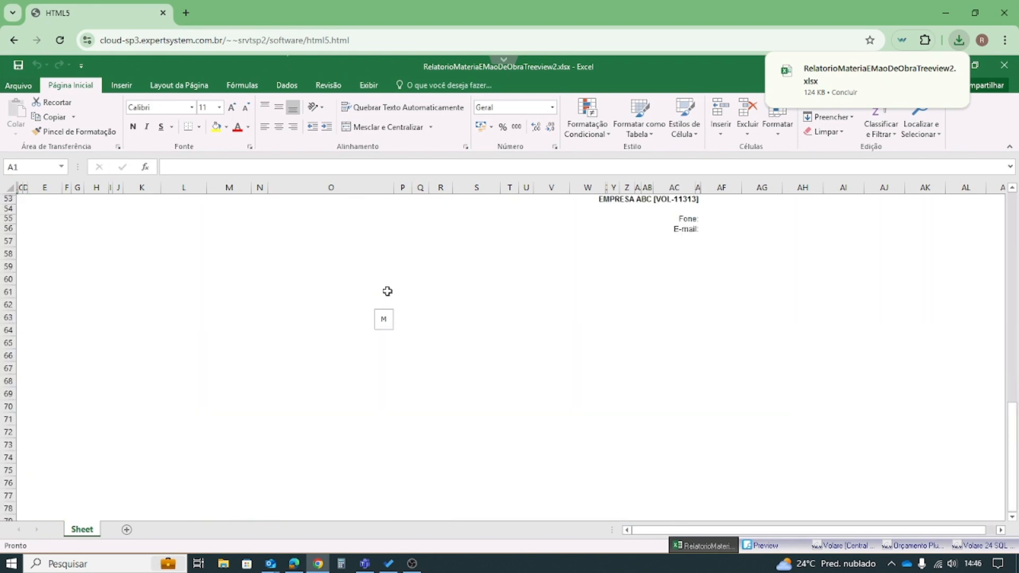
{"action": "scroll", "coordinate": [388, 291], "scroll_direction": "up", "scroll_amount": 1}
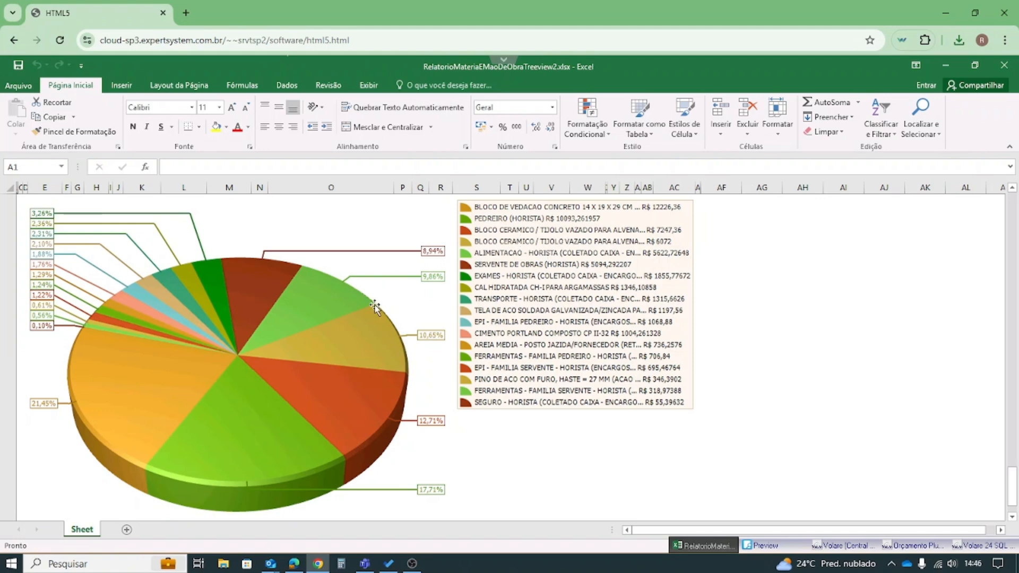
{"action": "scroll", "coordinate": [627, 295], "scroll_direction": "up", "scroll_amount": 3}
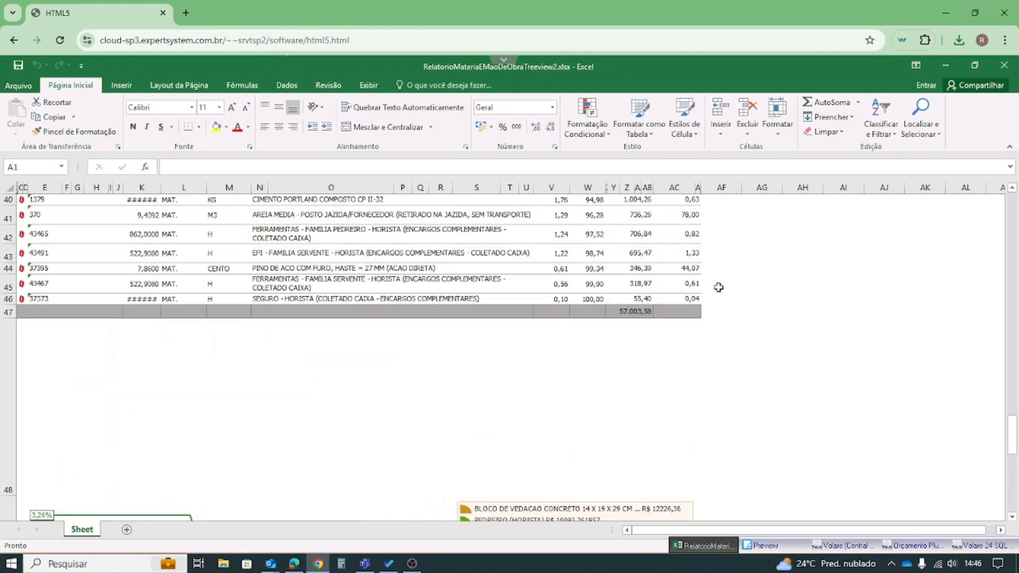
{"action": "left_click", "coordinate": [1004, 66]}
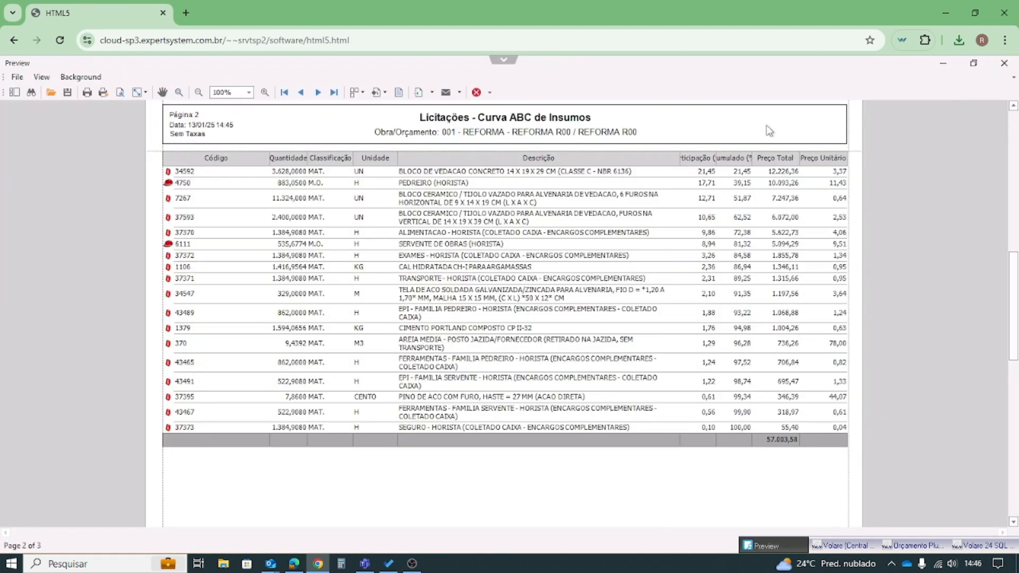
Close the report preview, the customizable reports, Orçamento Plus and the Reforma R00 budget to return to Minhas Obras
{"action": "left_click", "coordinate": [1004, 59]}
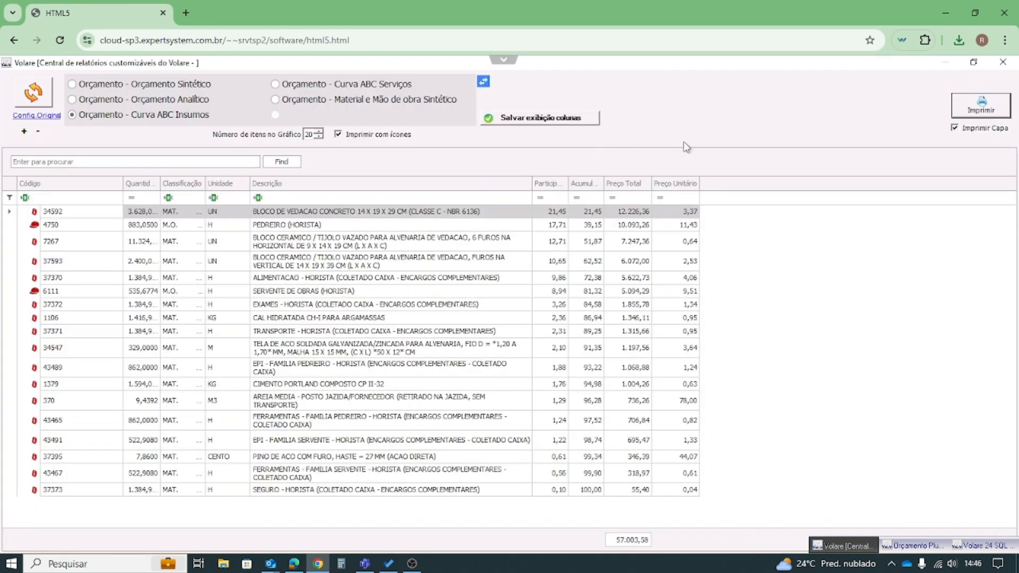
{"action": "left_click", "coordinate": [1005, 64]}
{"action": "left_click", "coordinate": [1005, 64]}
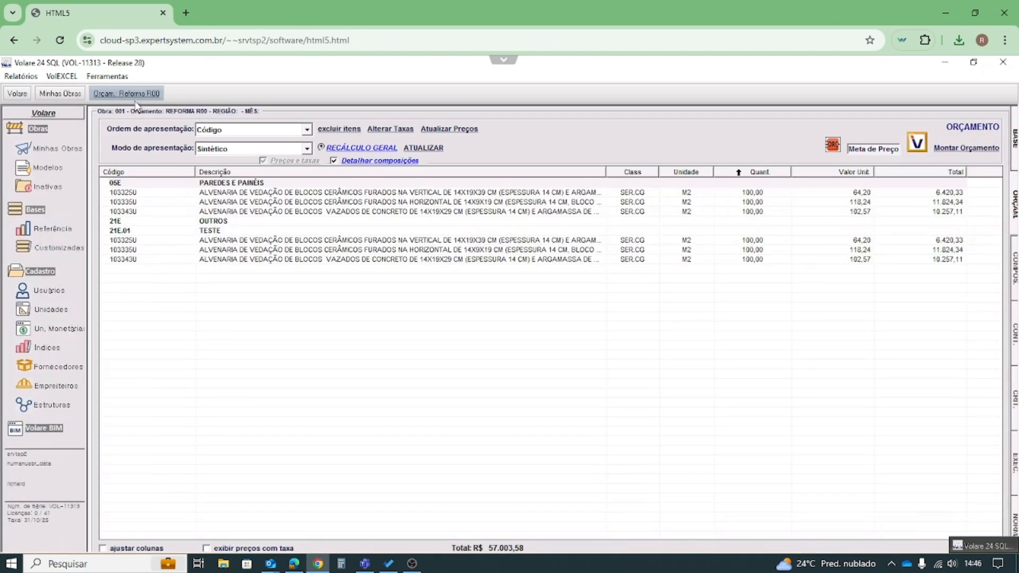
{"action": "double_click", "coordinate": [112, 90]}
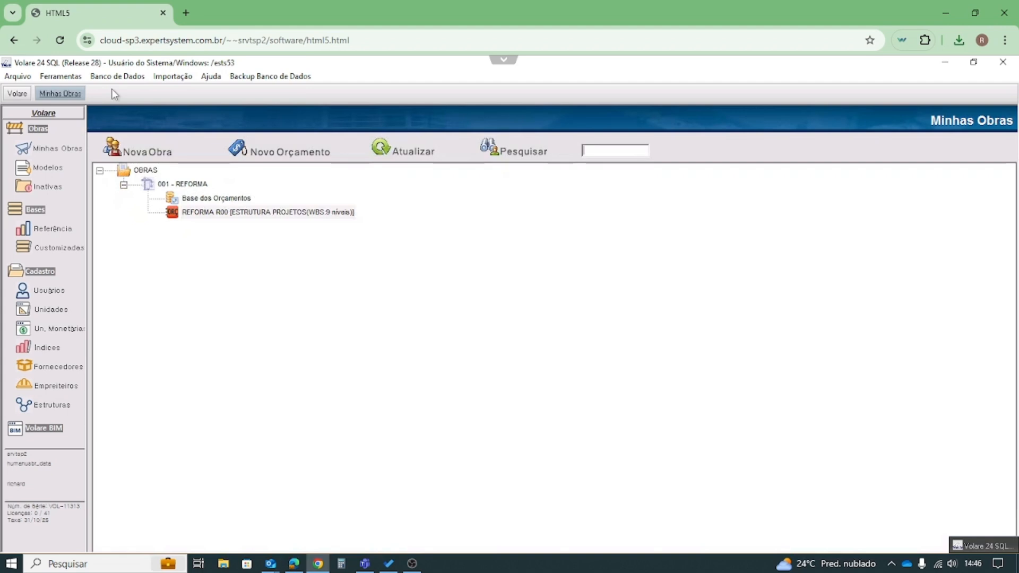
Create a planning without a standard (sem padrão) for the REFORMA R00 budget and expand its tree branches
{"action": "right_click", "coordinate": [202, 214]}
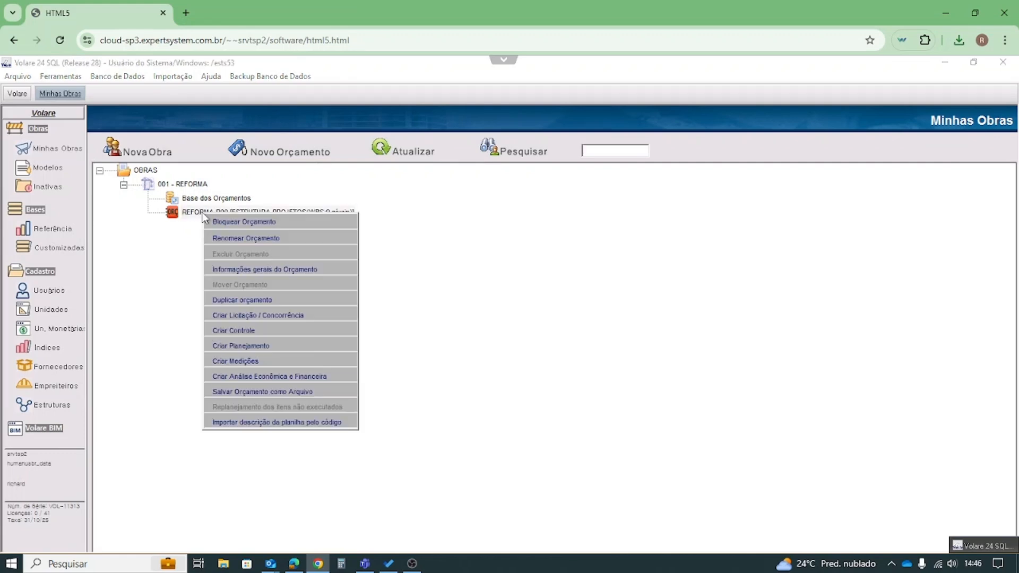
{"action": "left_click", "coordinate": [227, 348]}
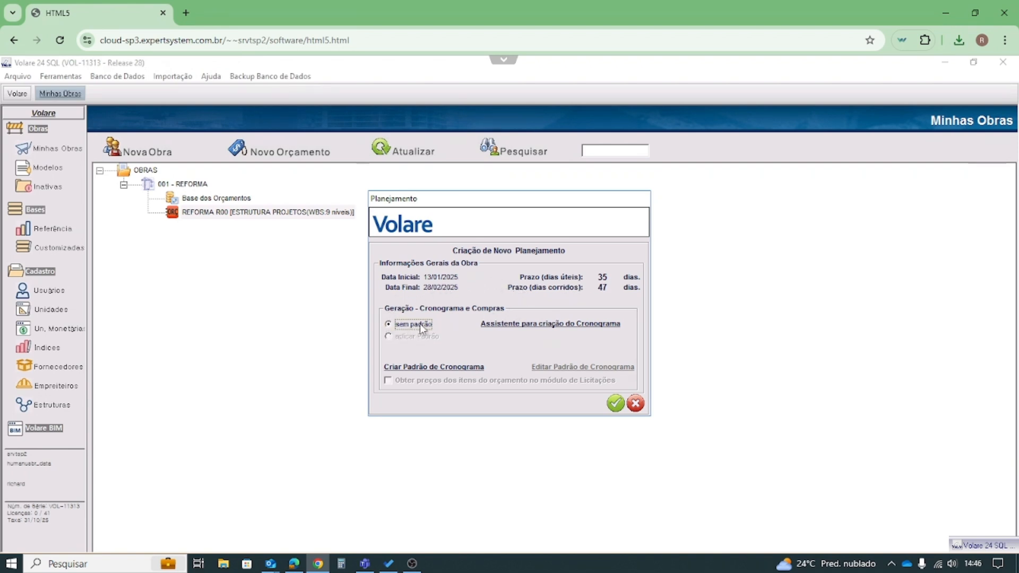
{"action": "left_click", "coordinate": [615, 405]}
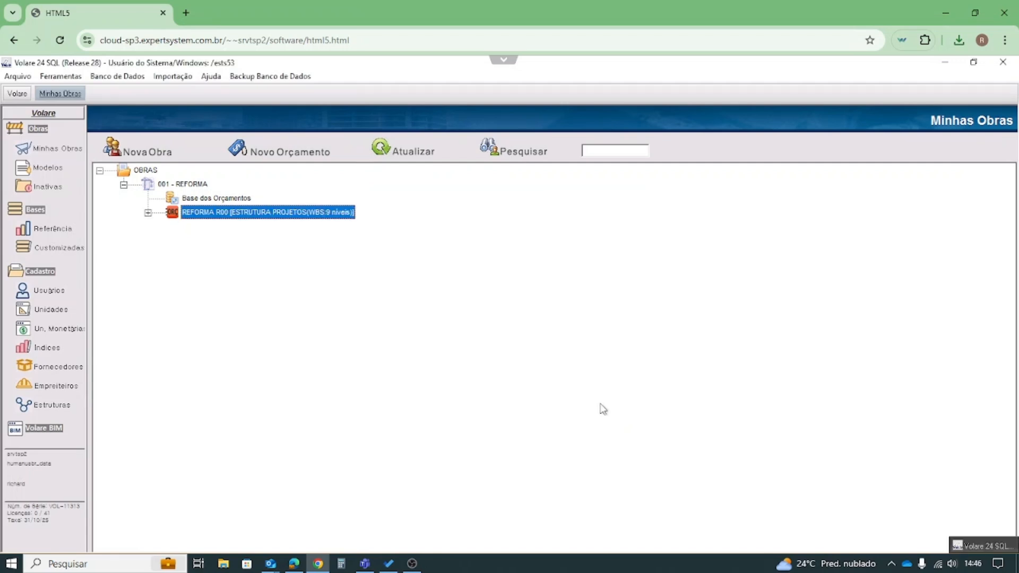
{"action": "left_click", "coordinate": [148, 213]}
{"action": "left_click", "coordinate": [172, 227]}
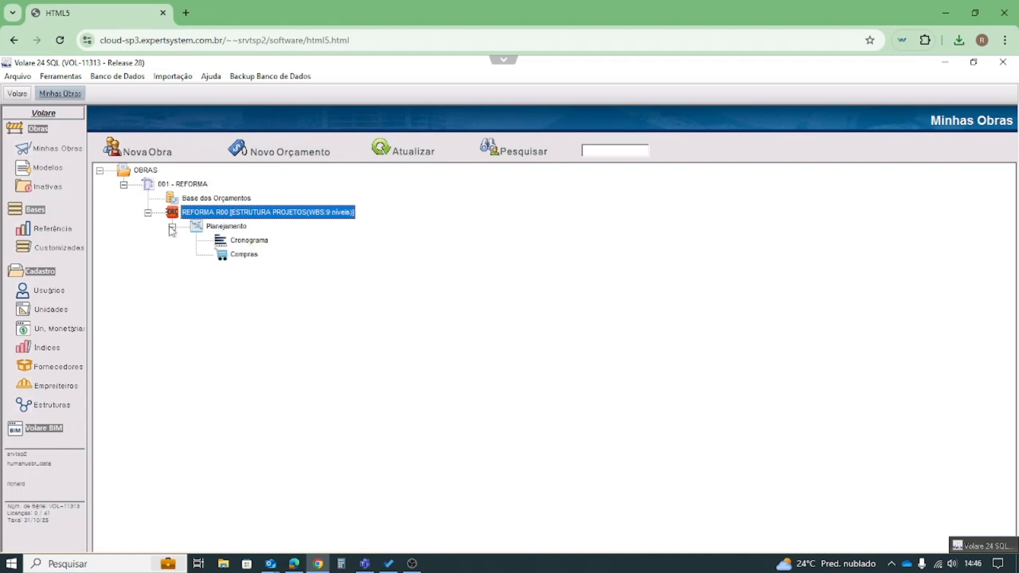
Open the Cronograma of the REFORMA R00 planning
{"action": "left_click", "coordinate": [246, 243]}
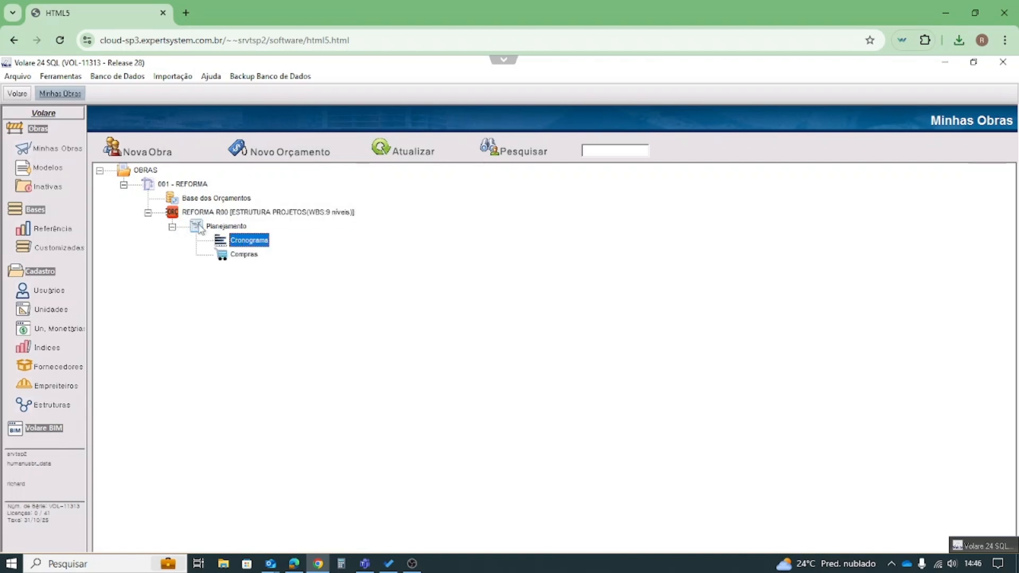
{"action": "left_click", "coordinate": [249, 253]}
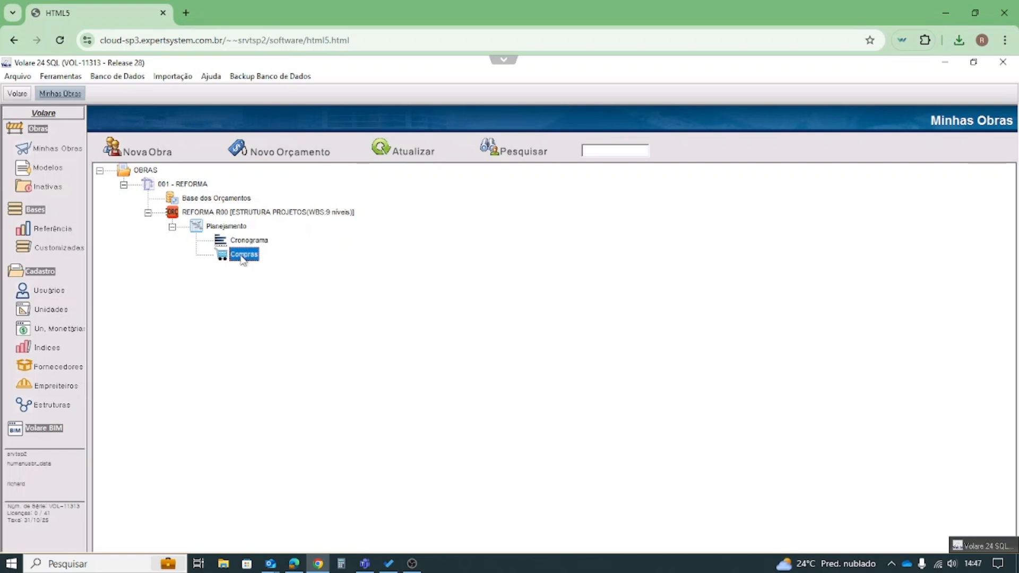
{"action": "left_click", "coordinate": [249, 242]}
{"action": "double_click", "coordinate": [249, 242]}
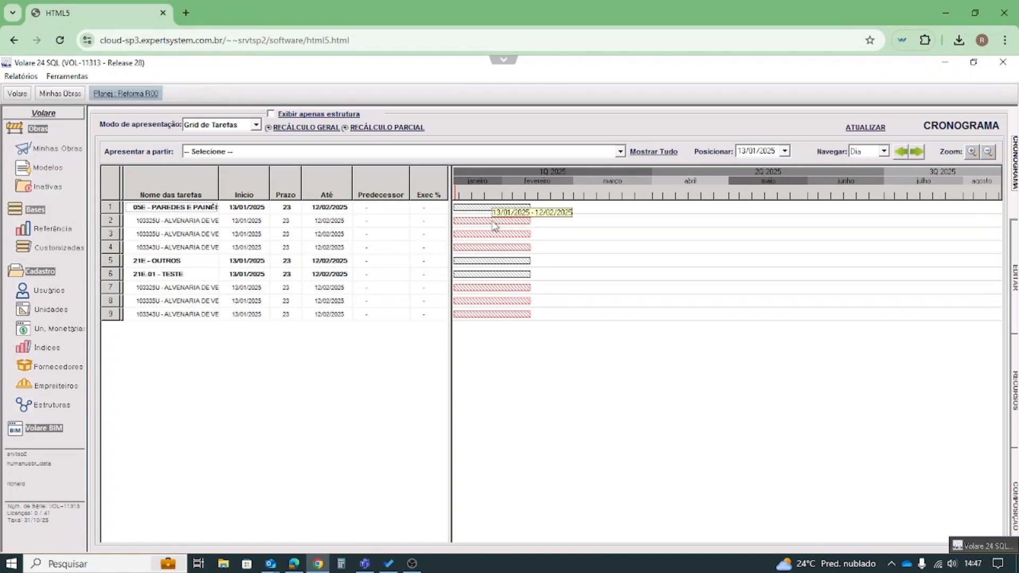
Under PAREDES E PAINÉIS, move the 103325U task bar to 08/02/2025–10/03/2025 and set task 103335U's duration to 60 days
{"action": "left_click_drag", "start_coordinate": [489, 223], "coordinate": [553, 223]}
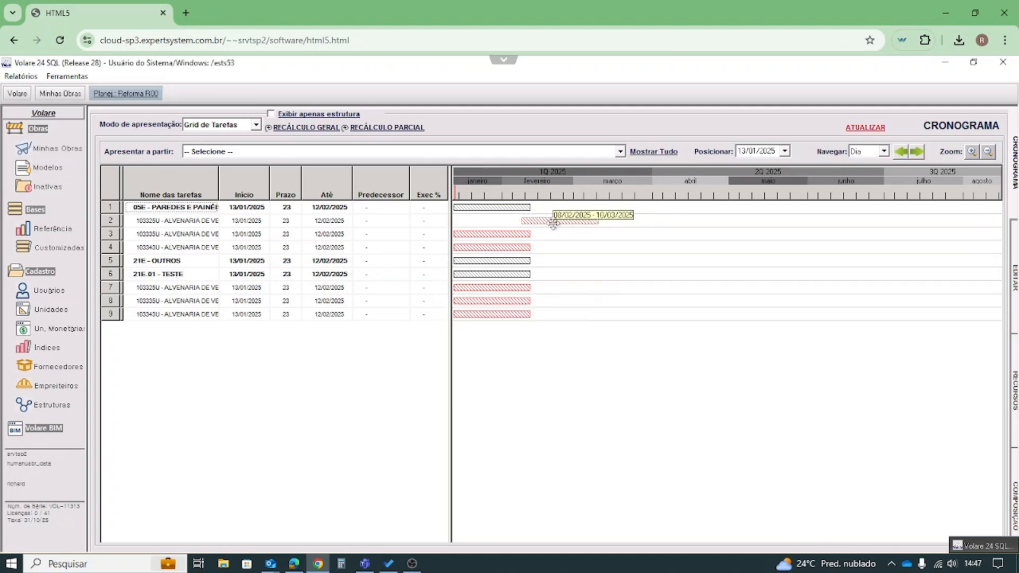
{"action": "left_click", "coordinate": [282, 235]}
{"action": "double_click", "coordinate": [287, 237]}
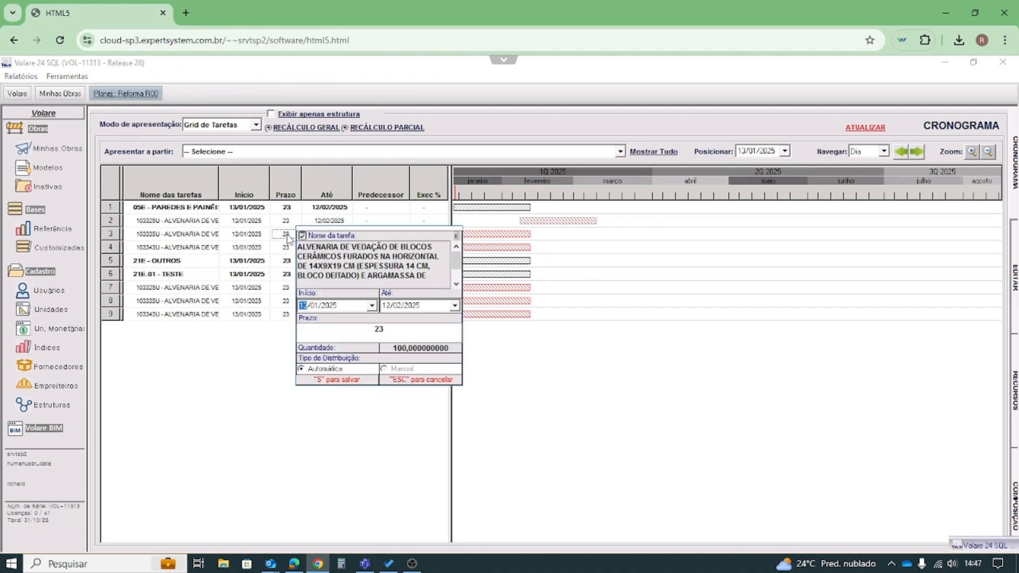
{"action": "left_click", "coordinate": [368, 328]}
{"action": "type", "text": "60"}
{"action": "left_click", "coordinate": [339, 310]}
{"action": "left_click", "coordinate": [327, 380]}
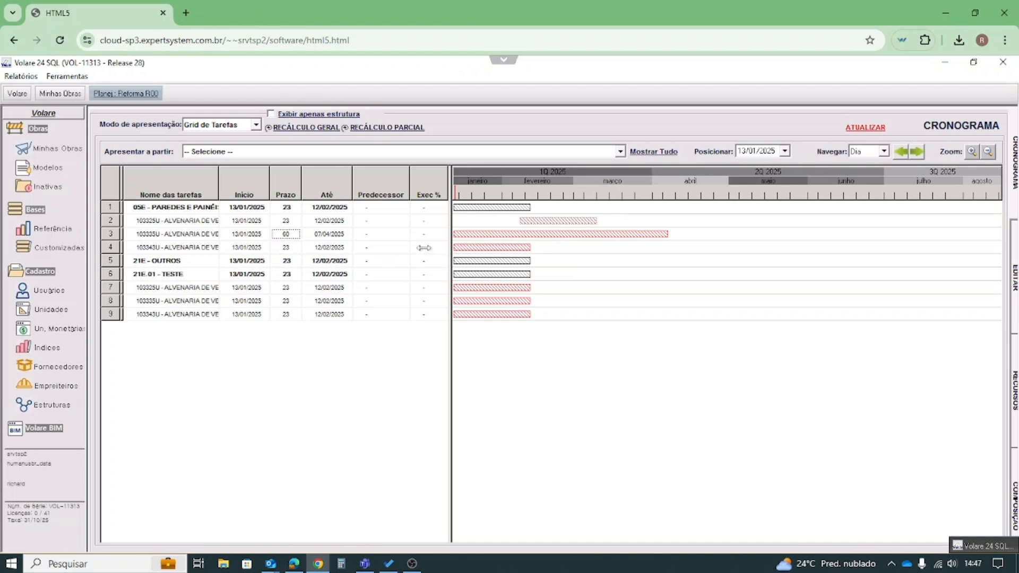
Update the schedule with the changed task dates and recalculate all budgeted items
{"action": "left_click", "coordinate": [196, 238]}
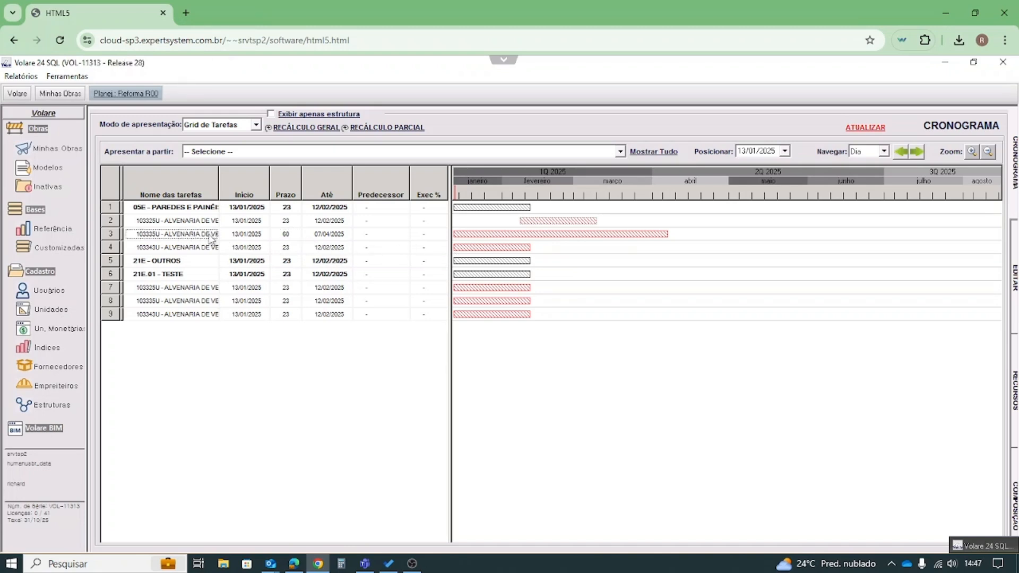
{"action": "mouse_move", "coordinate": [519, 237]}
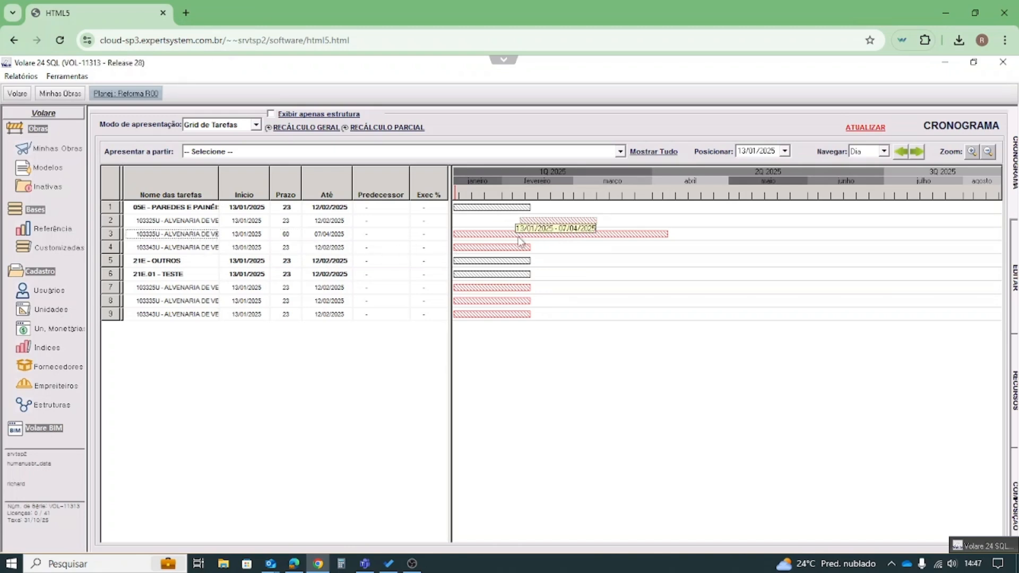
{"action": "left_click", "coordinate": [854, 130]}
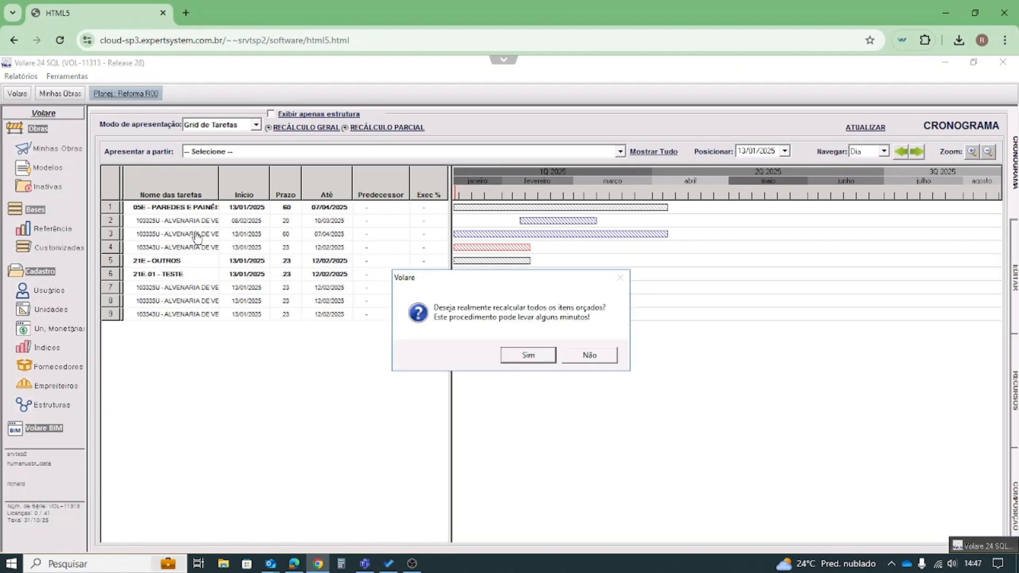
{"action": "left_click", "coordinate": [514, 360]}
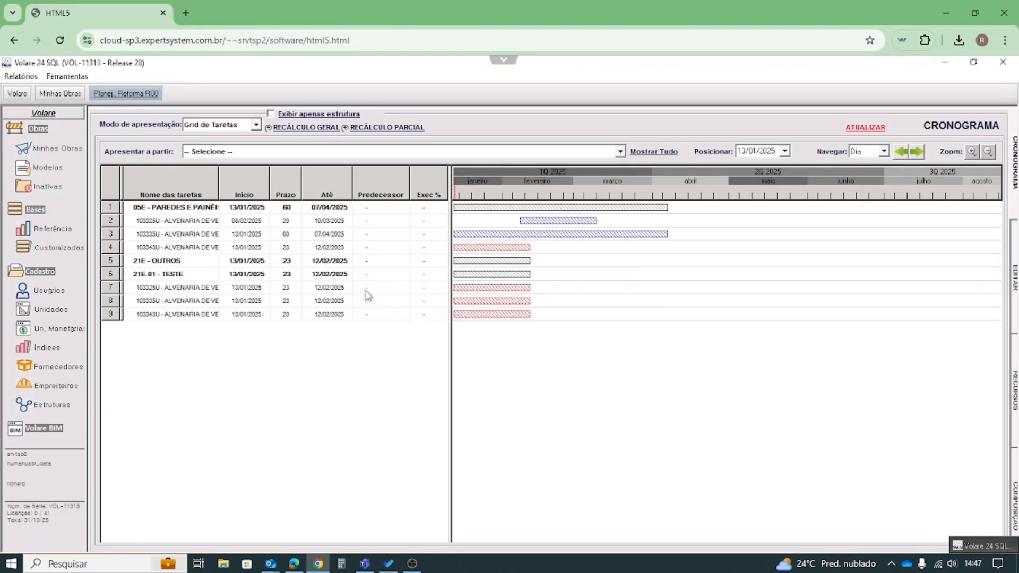
Open task 103335U under PAREDES E PAINÉIS for editing and show its quantity distribution by week (Semanal)
{"action": "left_click", "coordinate": [171, 237]}
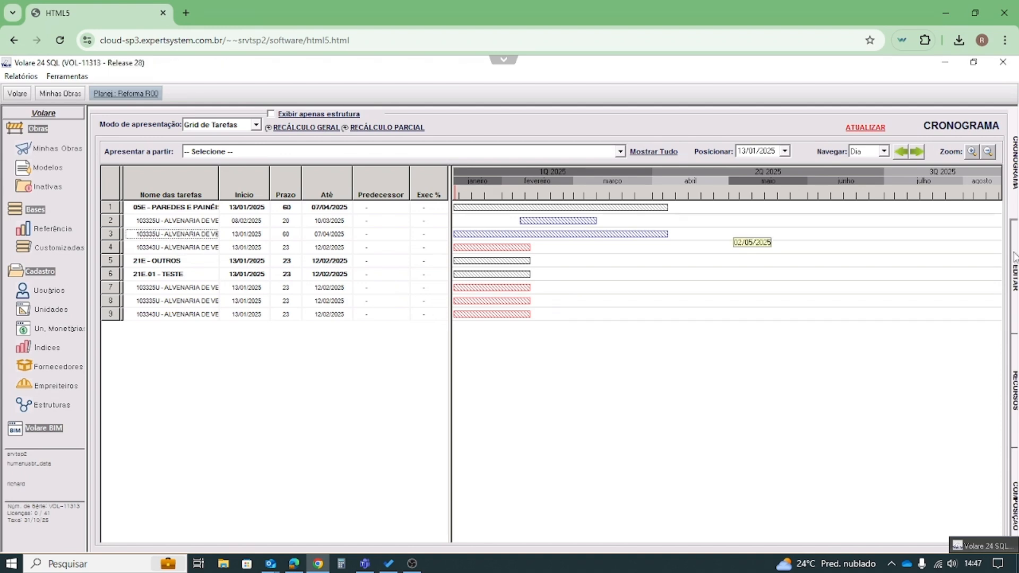
{"action": "left_click", "coordinate": [1015, 258]}
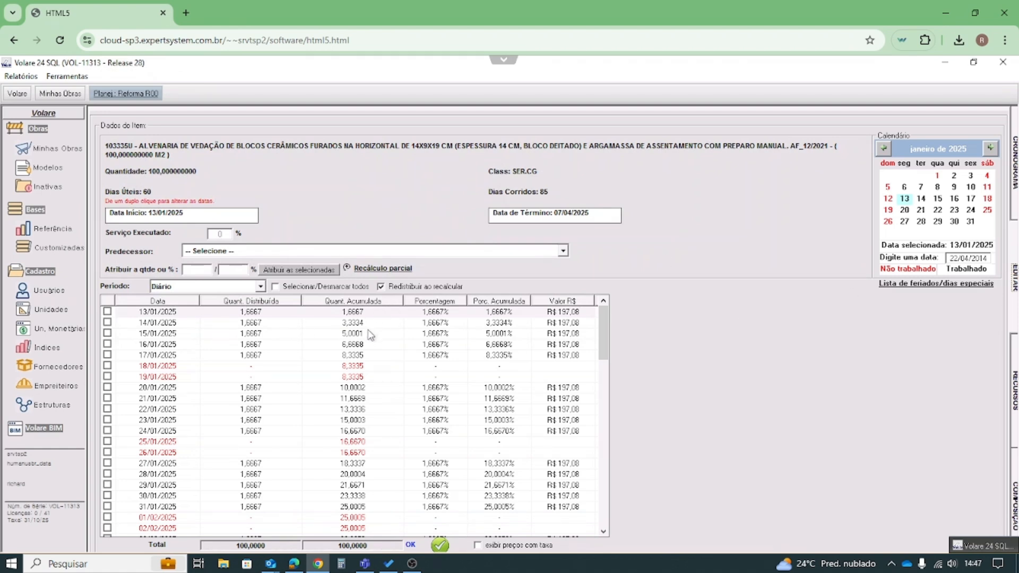
{"action": "left_click", "coordinate": [261, 287]}
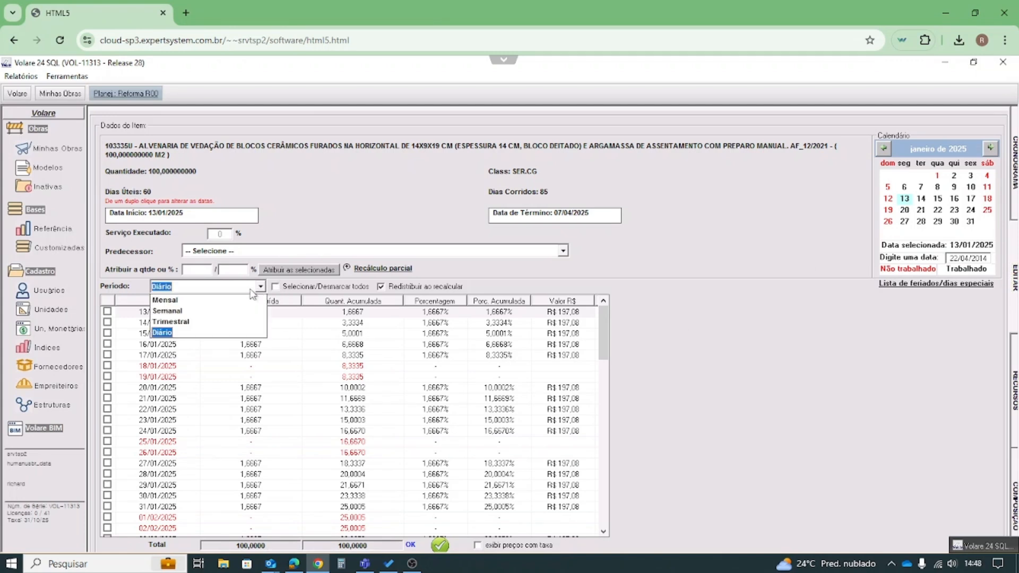
{"action": "left_click", "coordinate": [179, 313]}
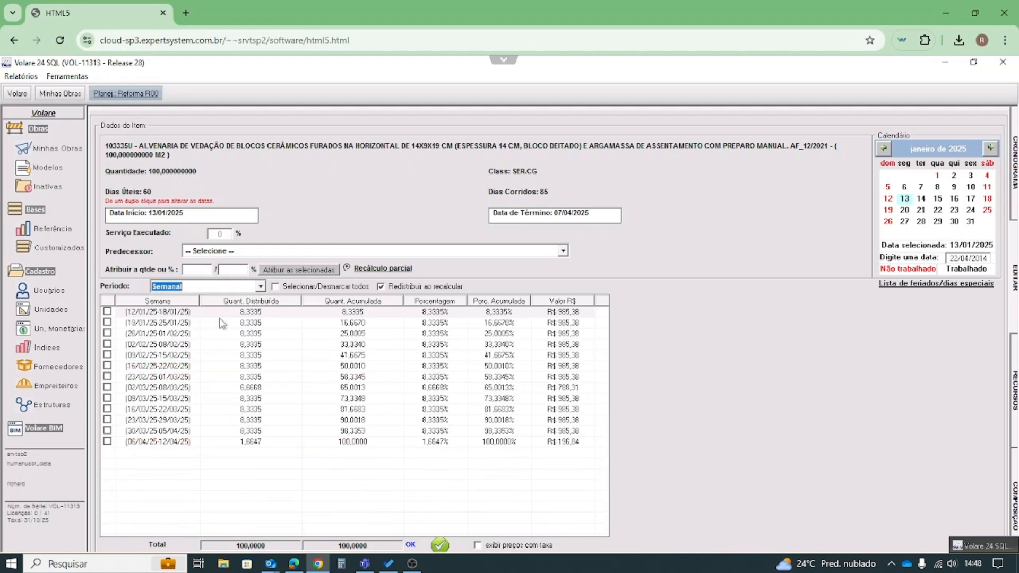
{"action": "left_click", "coordinate": [208, 271]}
{"action": "left_click", "coordinate": [233, 269]}
View the resources of task 103335U, and return to Minhas Obras
{"action": "left_click", "coordinate": [1015, 418]}
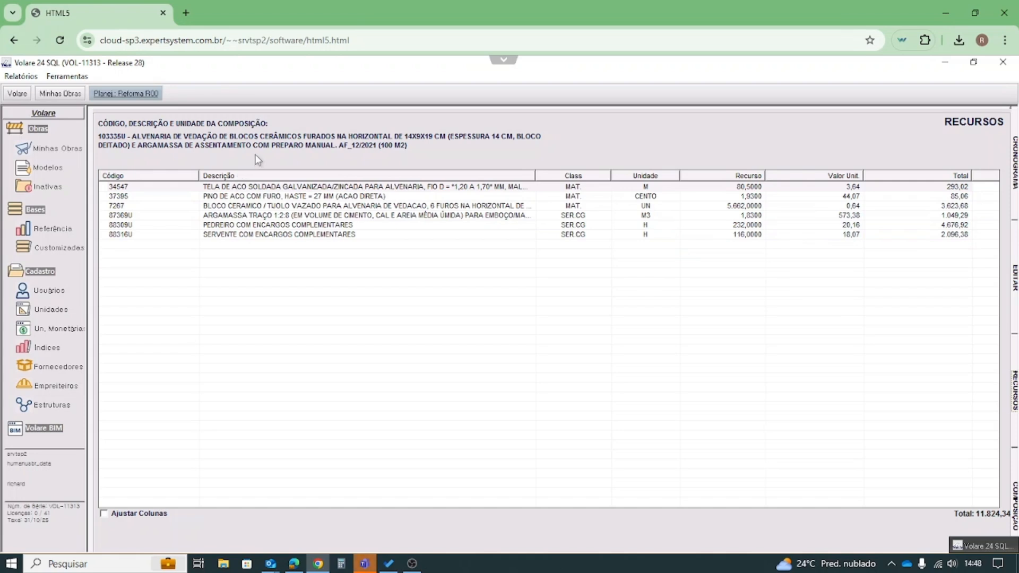
{"action": "left_click", "coordinate": [61, 94]}
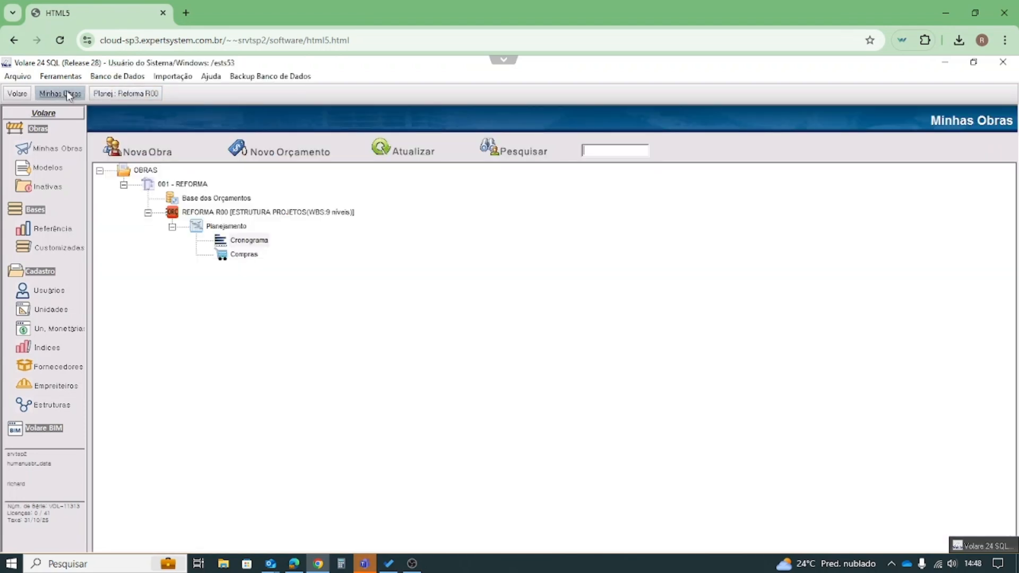